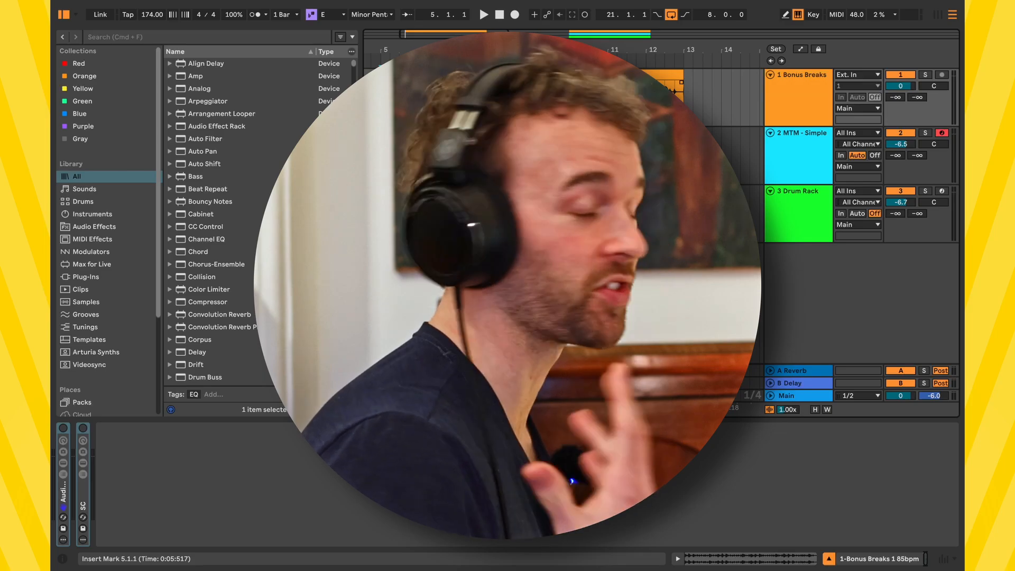
- Play the unprocessed Bonus Breaks loop and unfold the Audio Effect Rack's macros and device chain
key("space")
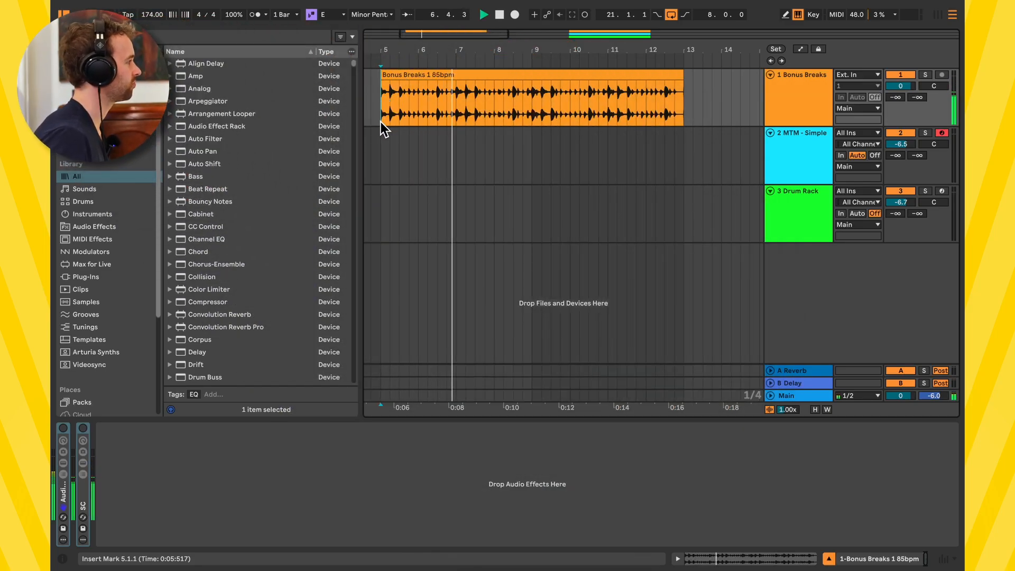
left_click(68, 509)
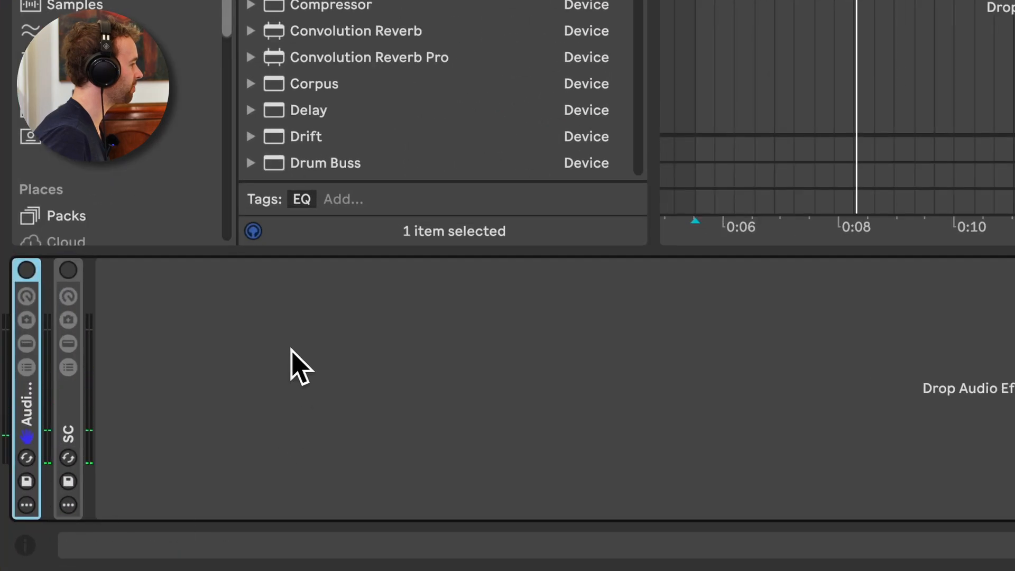
mouse_move(36, 409)
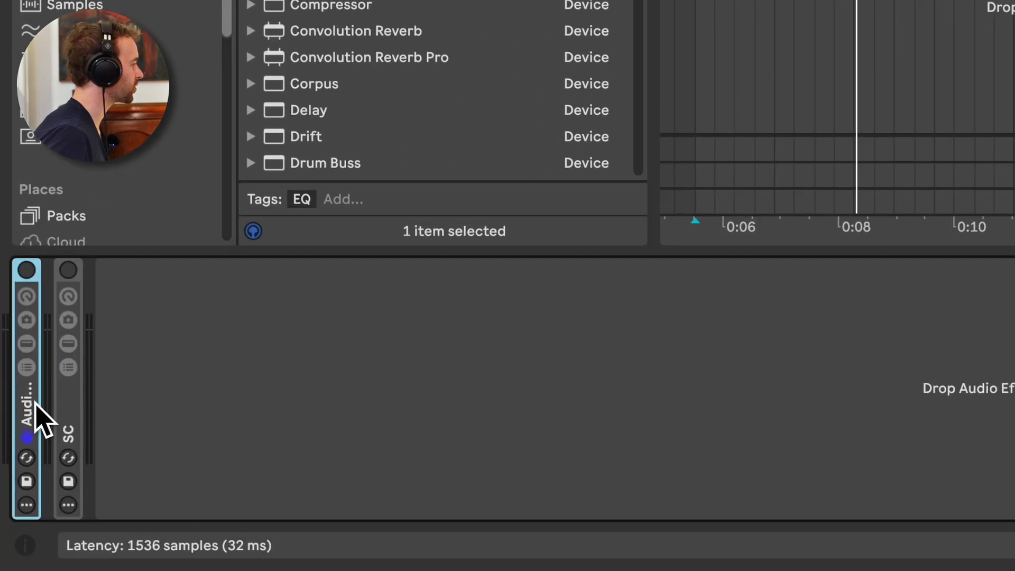
double_click(35, 409)
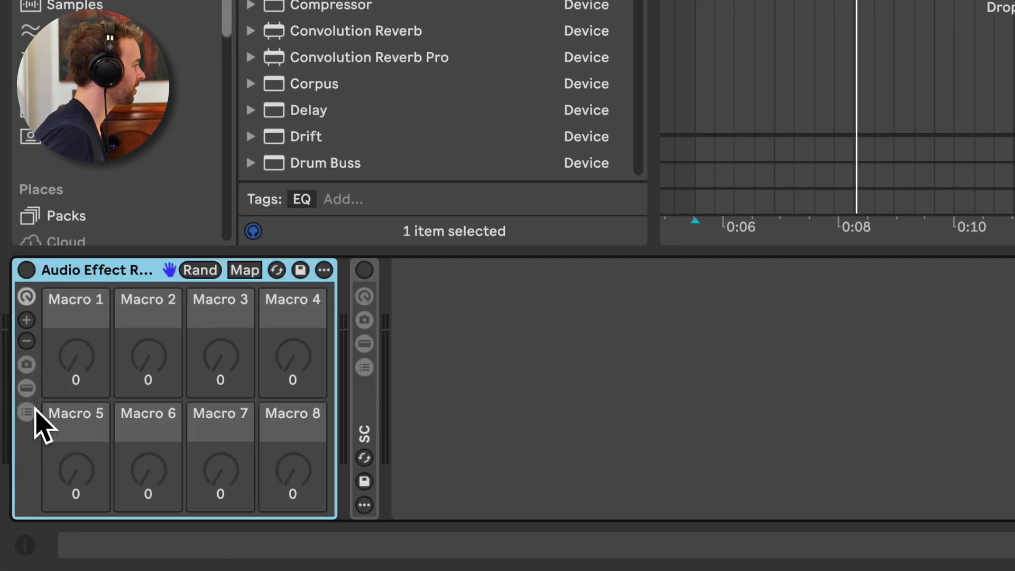
left_click(30, 412)
left_click(30, 411)
left_click(32, 390)
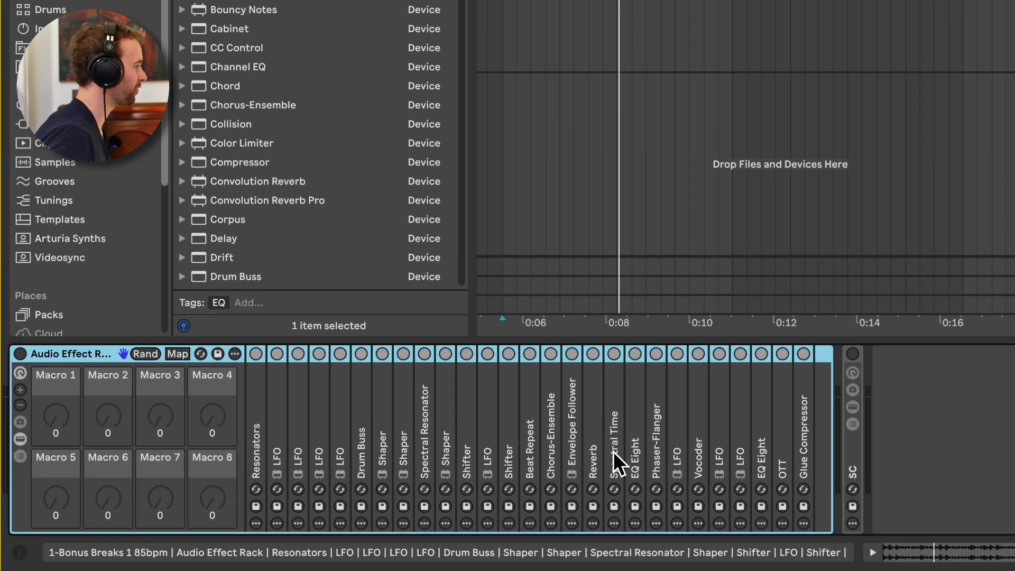
- Switch on the Audio Effect Rack and play the drum loop through its effects
left_click(23, 354)
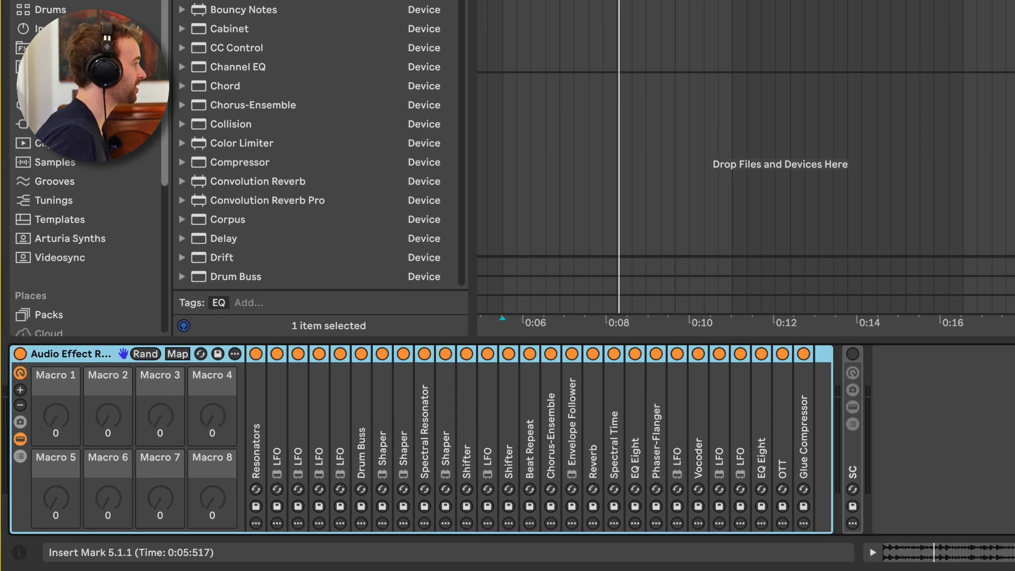
left_click(502, 3)
key("space")
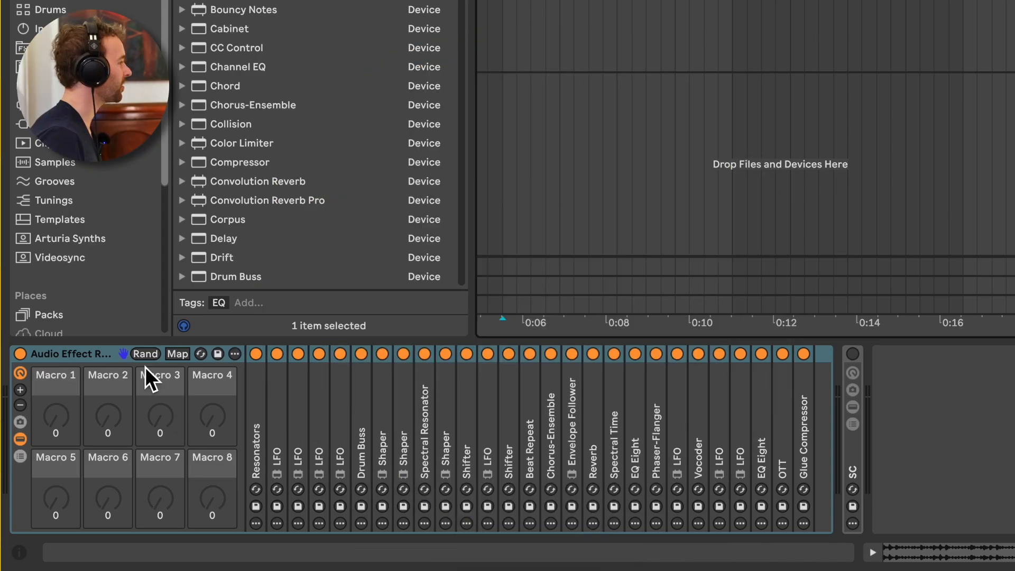
- Fold the Audio Effect Rack and switch it off
left_click(77, 361)
double_click(77, 360)
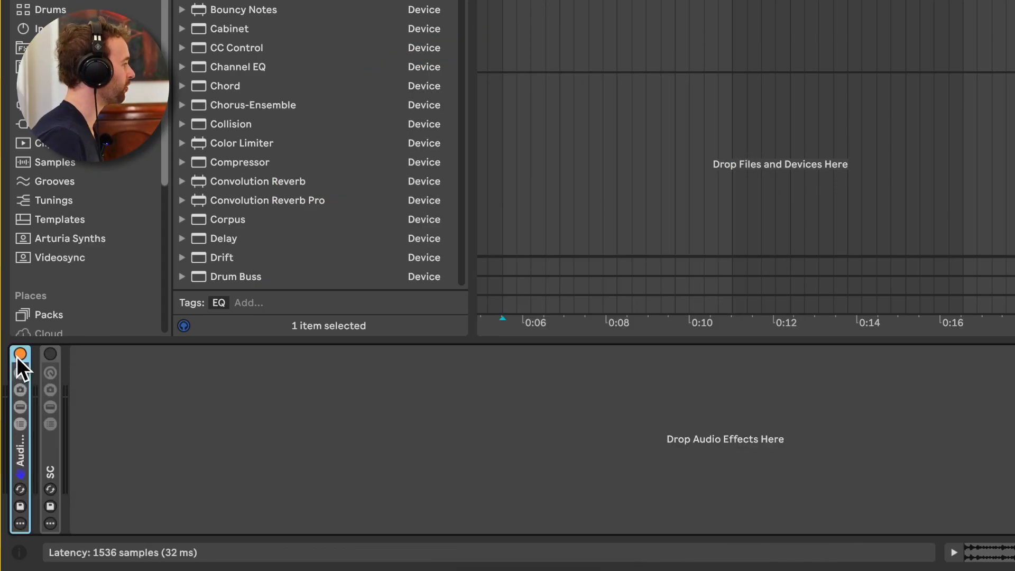
left_click(20, 357)
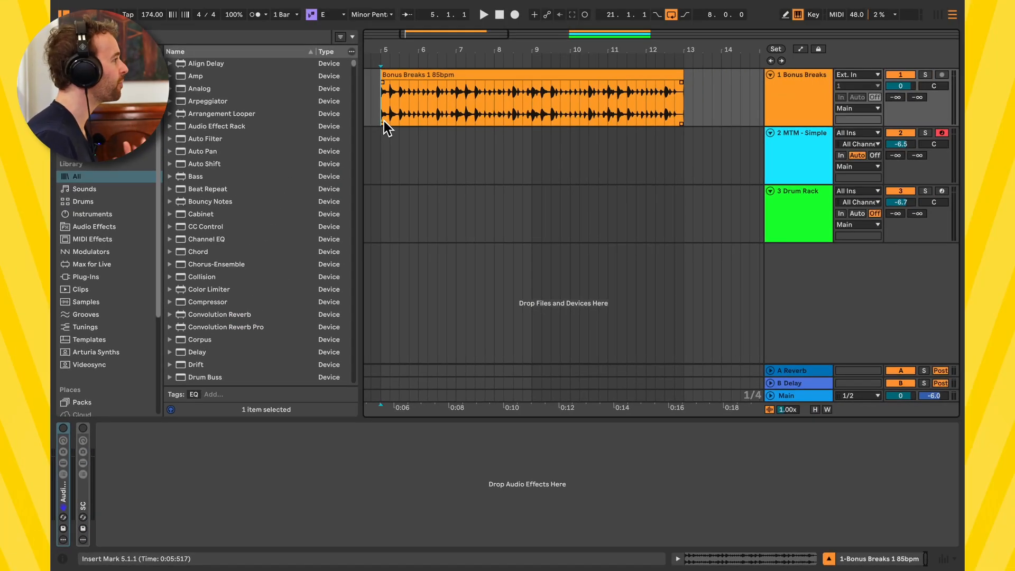
- Search the browser for "reson" and add the Resonators effect to the Bonus Breaks track
left_click(420, 75)
key("space")
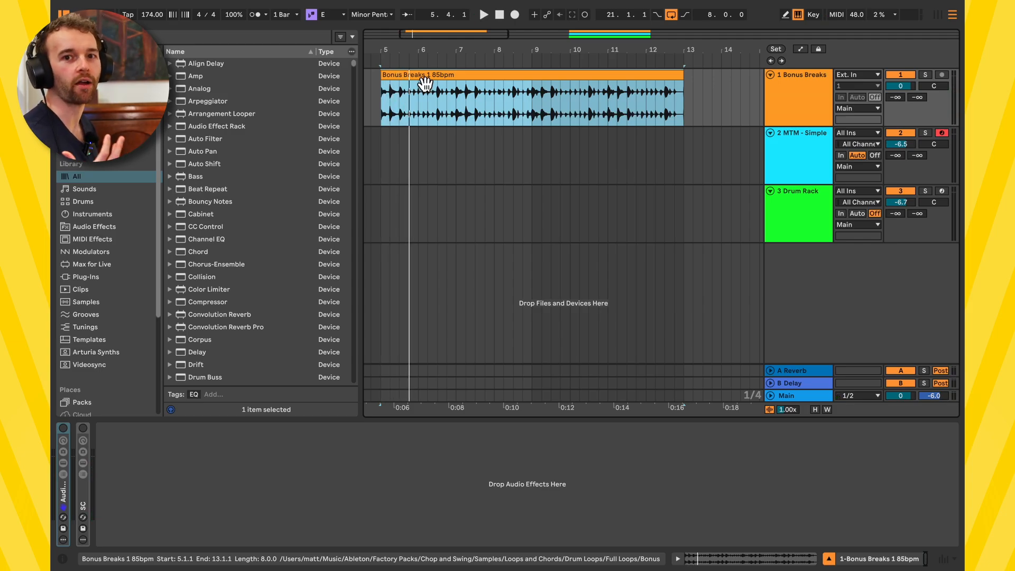
key("super+f")
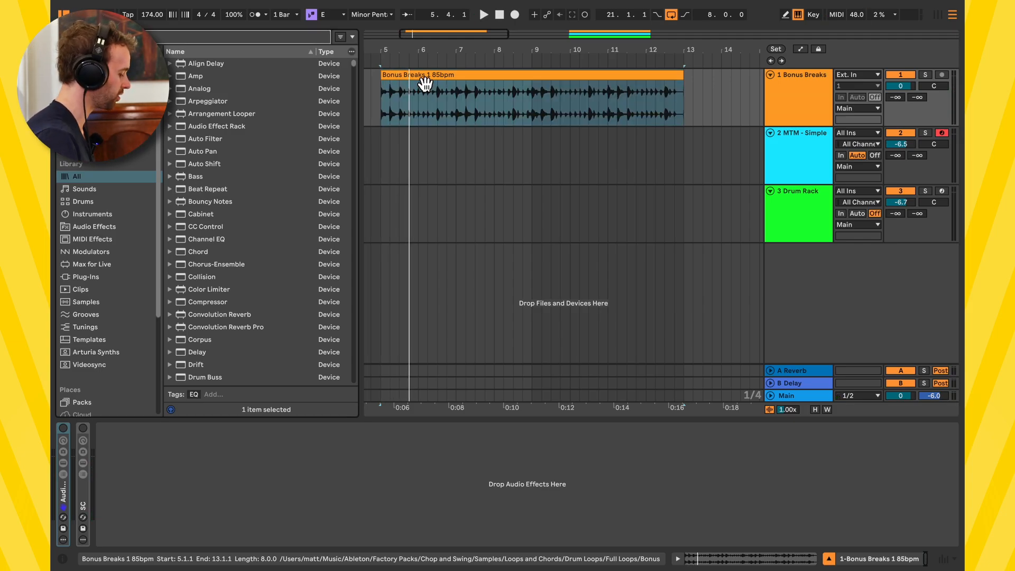
type("reson")
left_click_drag(258, 80, 262, 448)
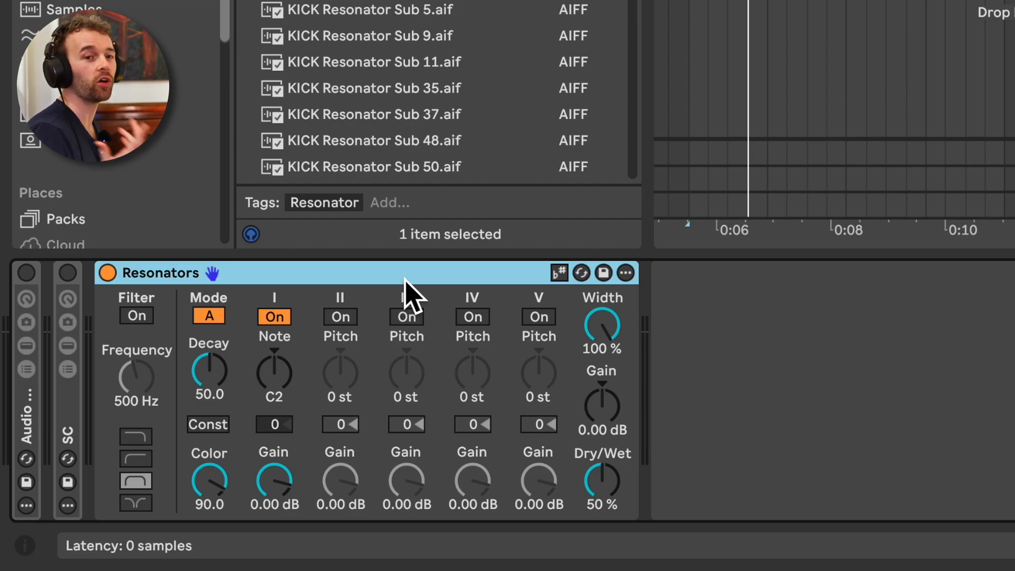
- Turn on resonators II, III, IV and V in the Resonators device
left_click(305, 383)
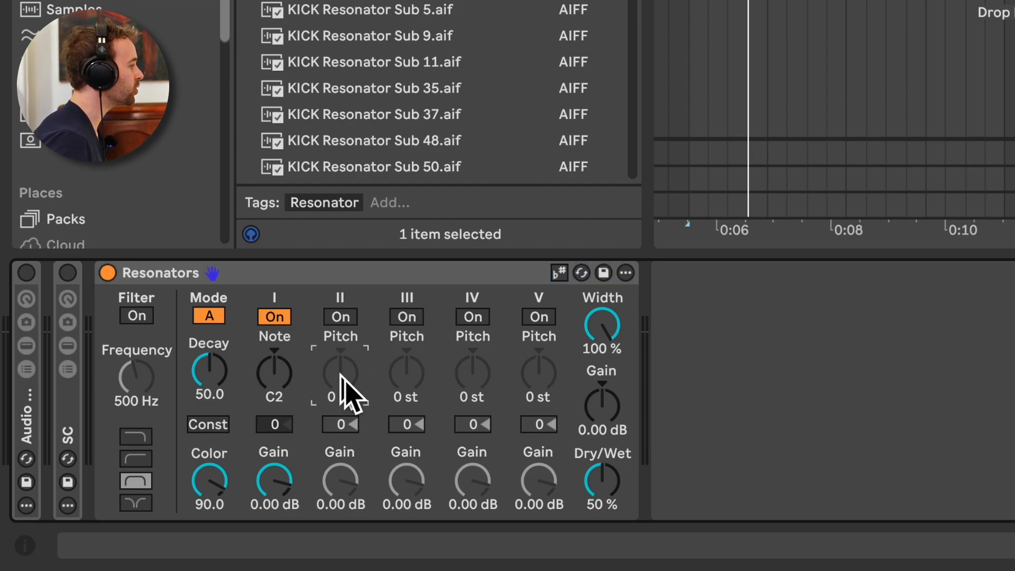
left_click(538, 388)
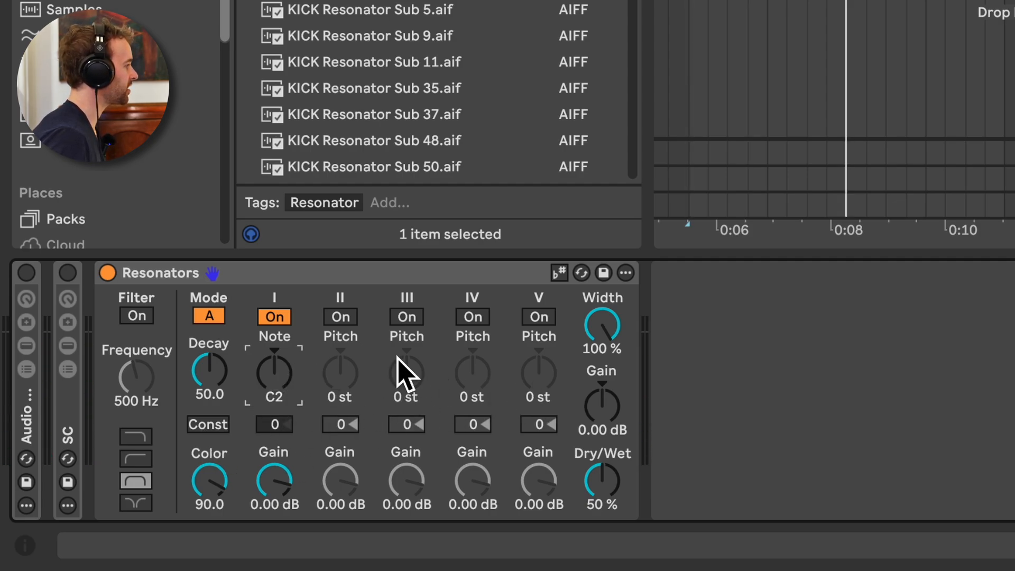
left_click(341, 317)
left_click(407, 317)
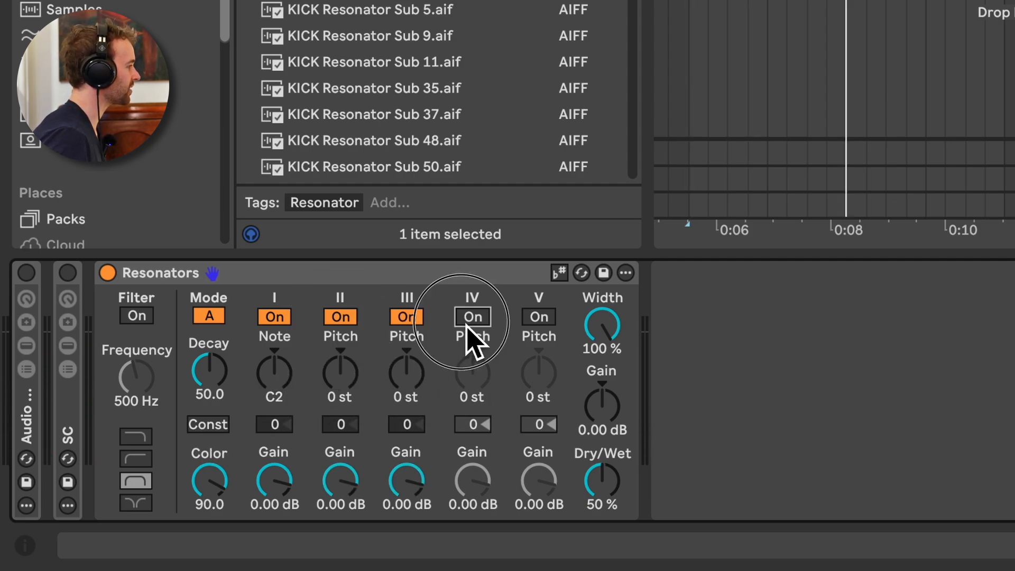
left_click(466, 328)
left_click(539, 317)
- Try different semitone offsets on resonators II to V, ending with each pitch at +5 st
left_click_drag(356, 403, 356, 391)
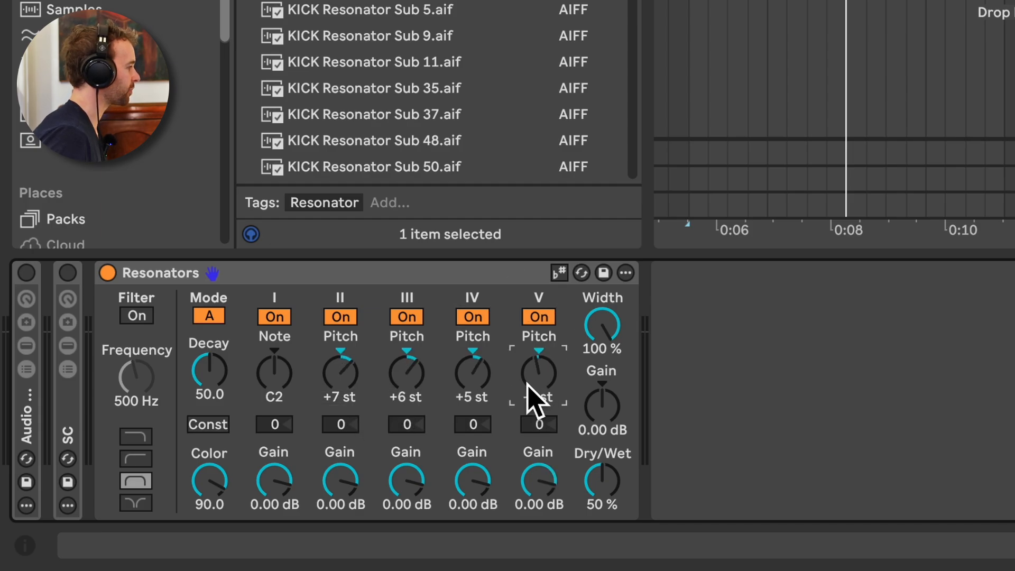
left_click_drag(534, 403, 535, 418)
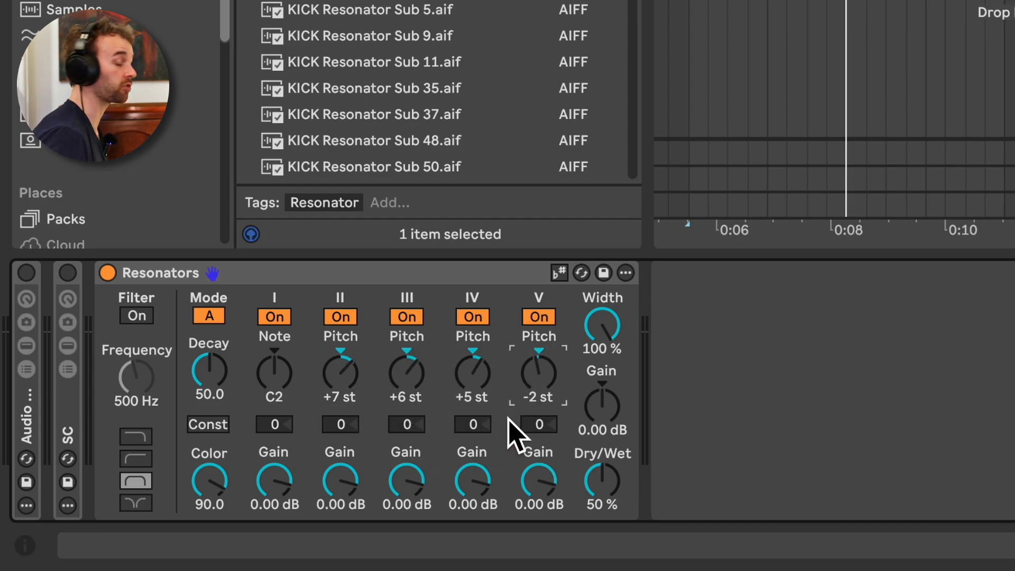
left_click_drag(537, 404, 537, 382)
left_click_drag(468, 398, 410, 389)
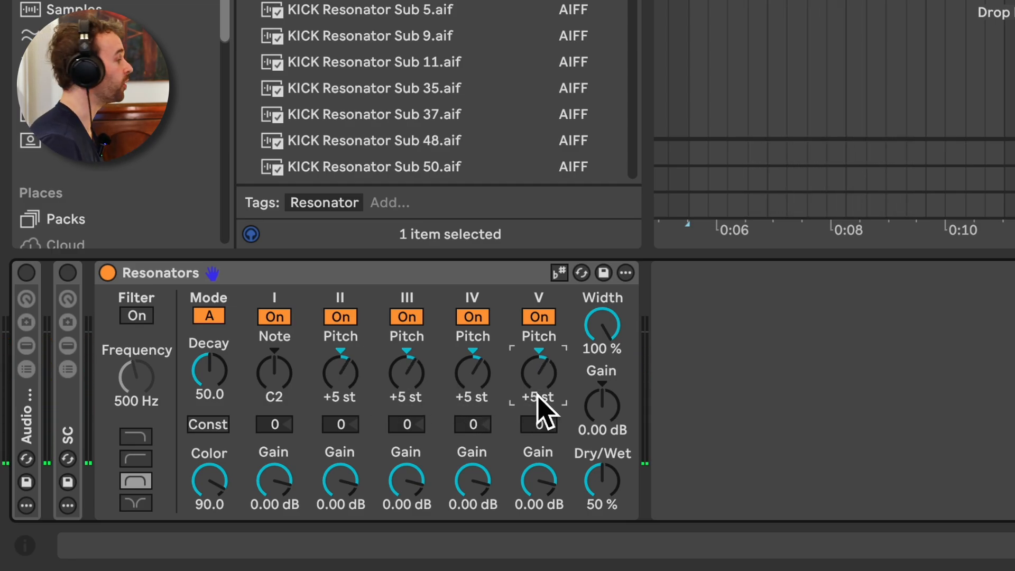
left_click(408, 389)
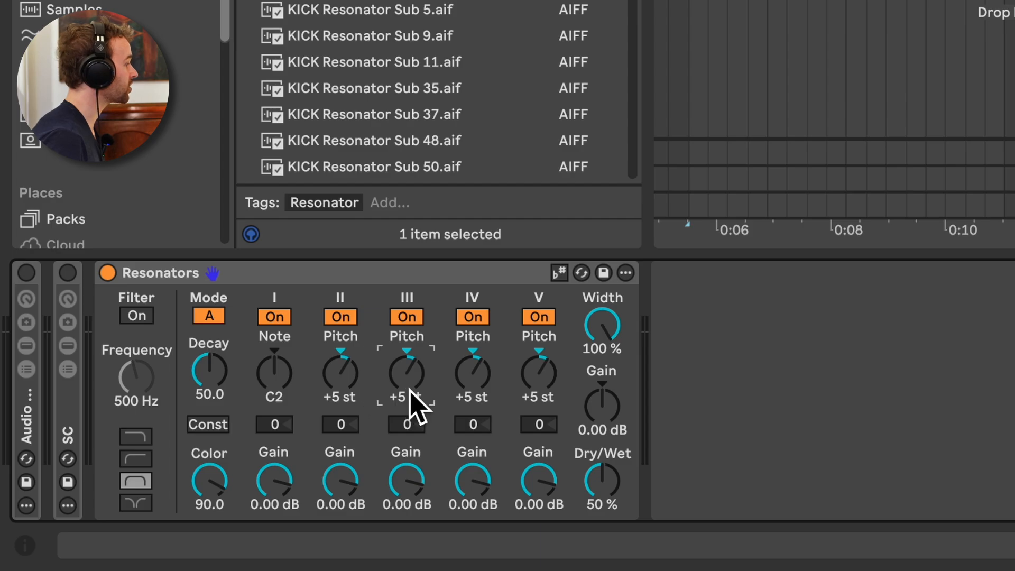
left_click(480, 382)
left_click(531, 385)
left_click(471, 385)
left_click(391, 388)
left_click(275, 374)
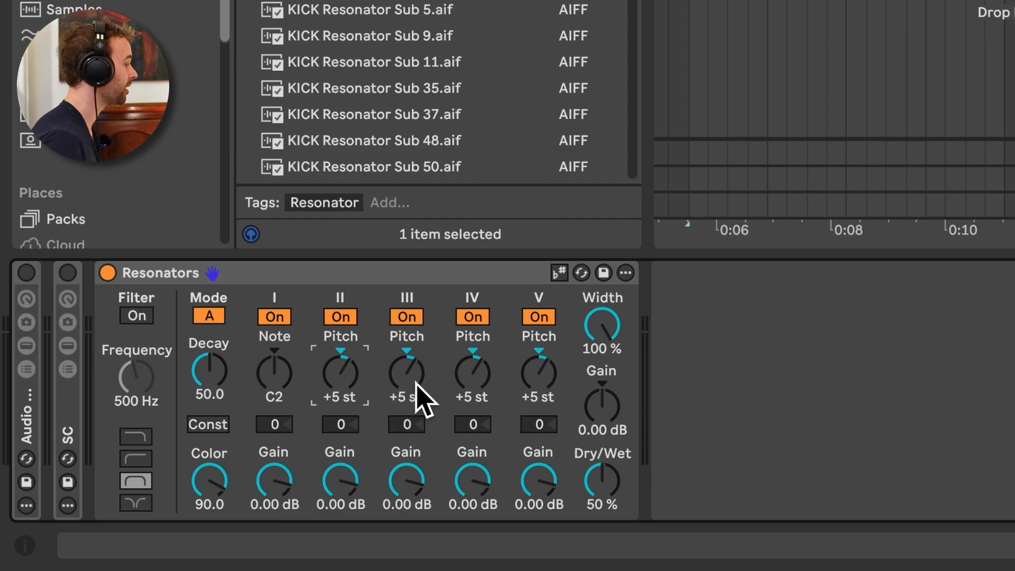
- Make the Resonators device follow the current scale so its pitches are set in scale degrees
left_click(561, 274)
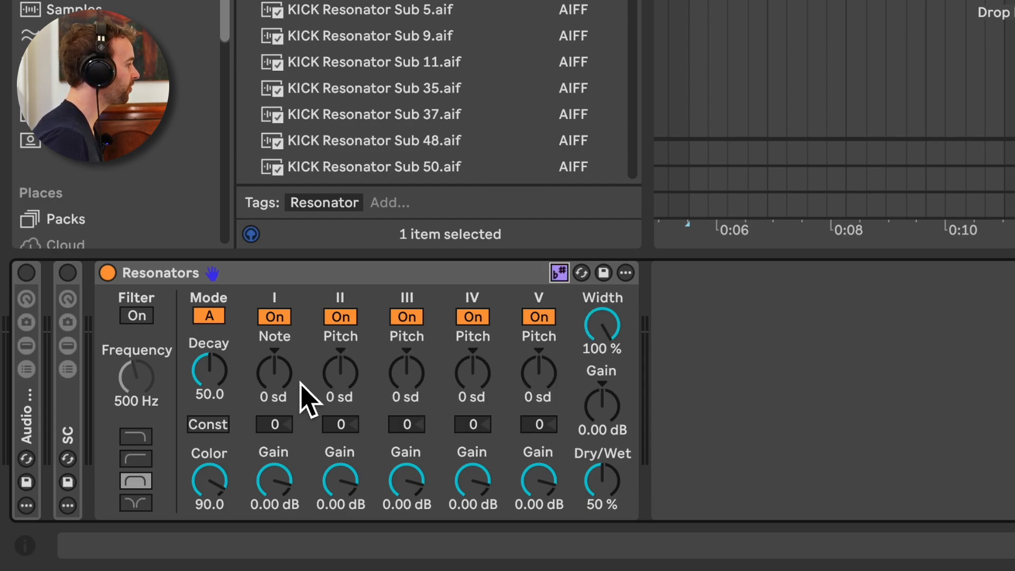
left_click(539, 394)
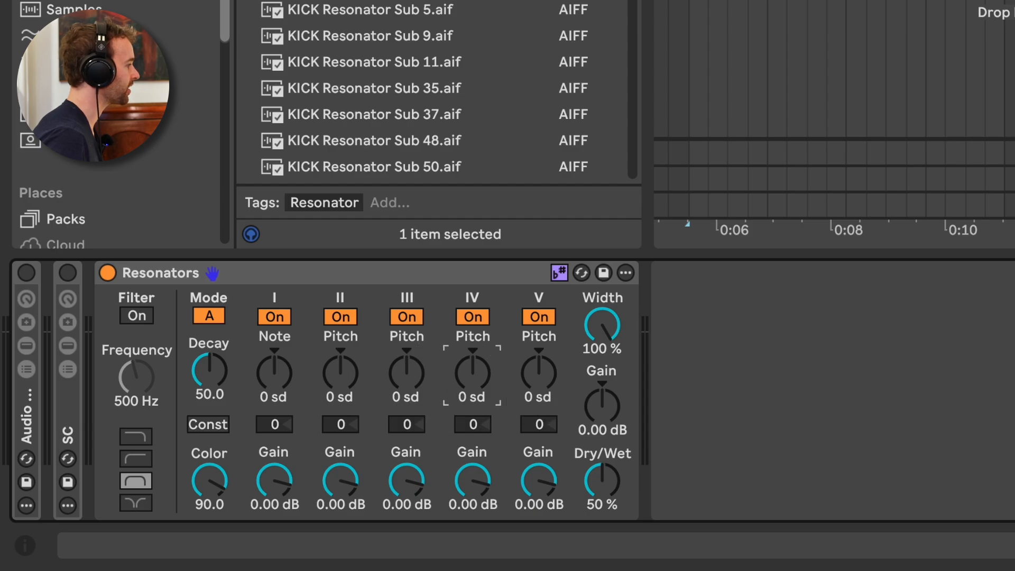
left_click(284, 389)
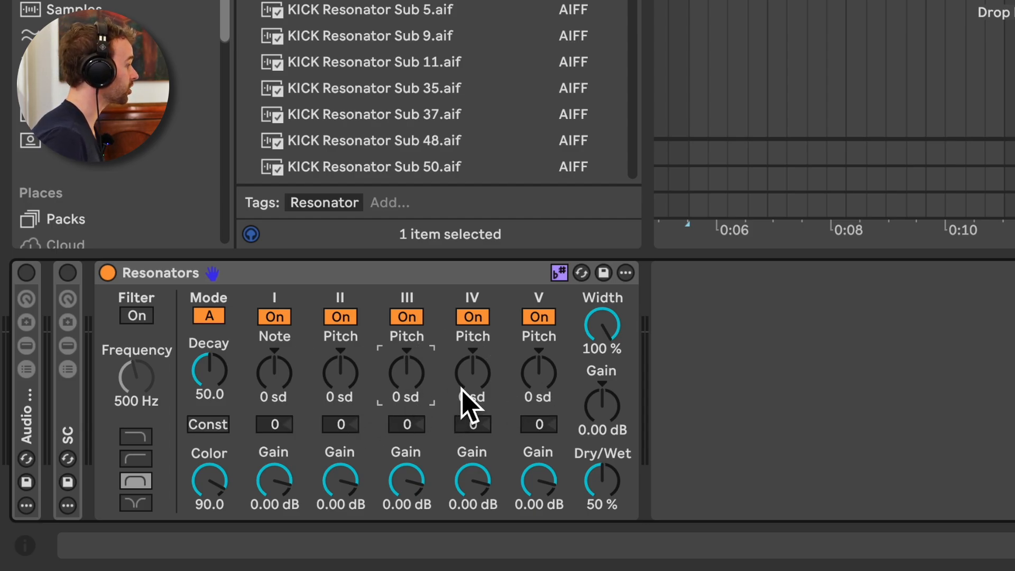
left_click(534, 397)
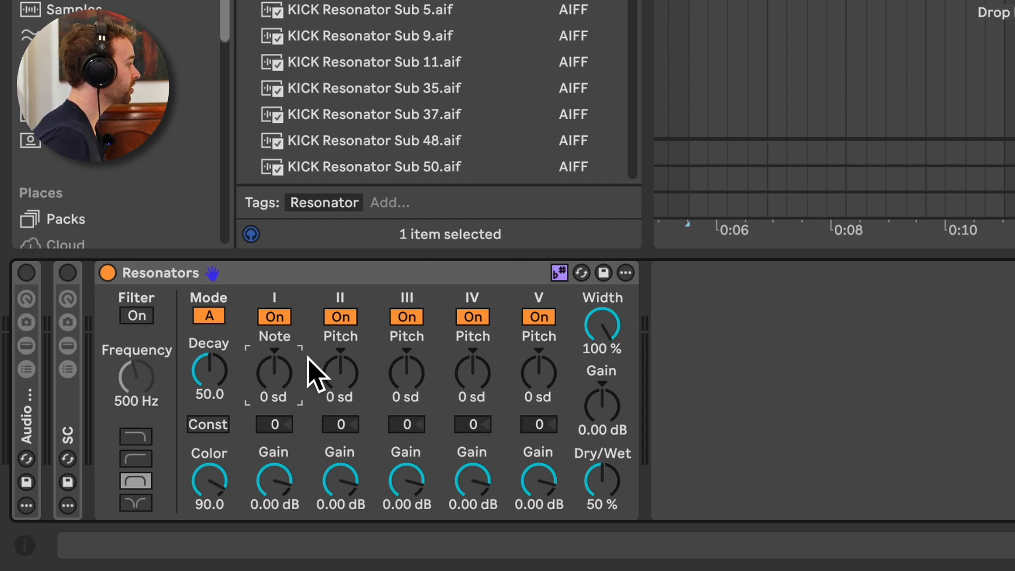
left_click(280, 397)
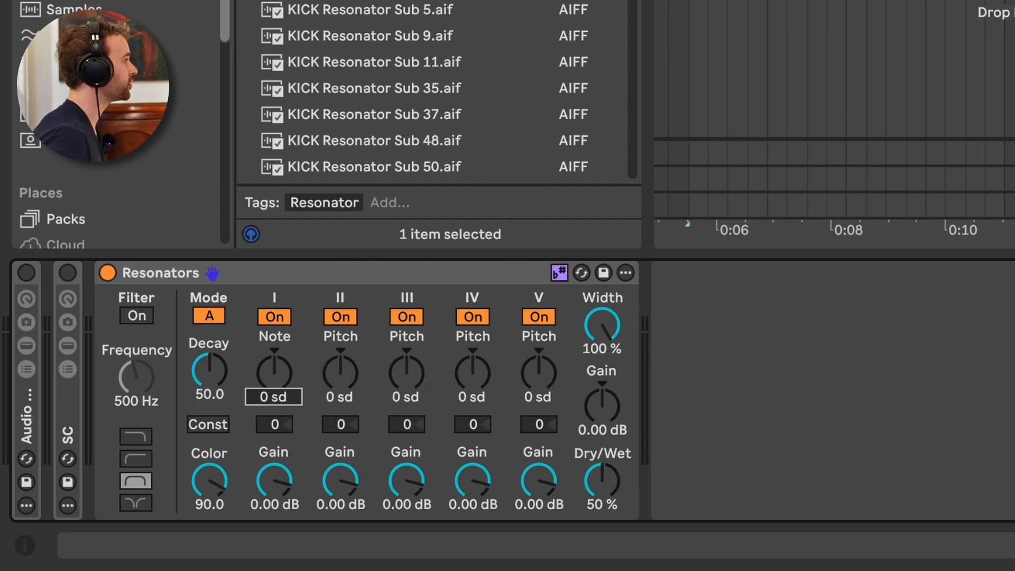
left_click(846, 3)
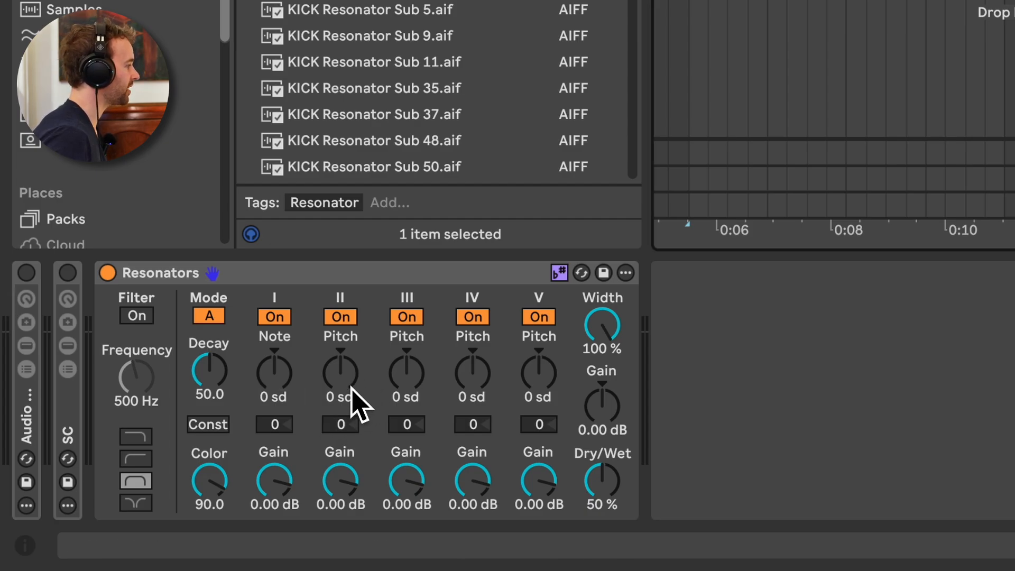
- Set resonator pitches II to +2 sd, III to +5 sd, IV to +7 sd and V to -5 sd, and play the loop
left_click(351, 387)
left_click(407, 373)
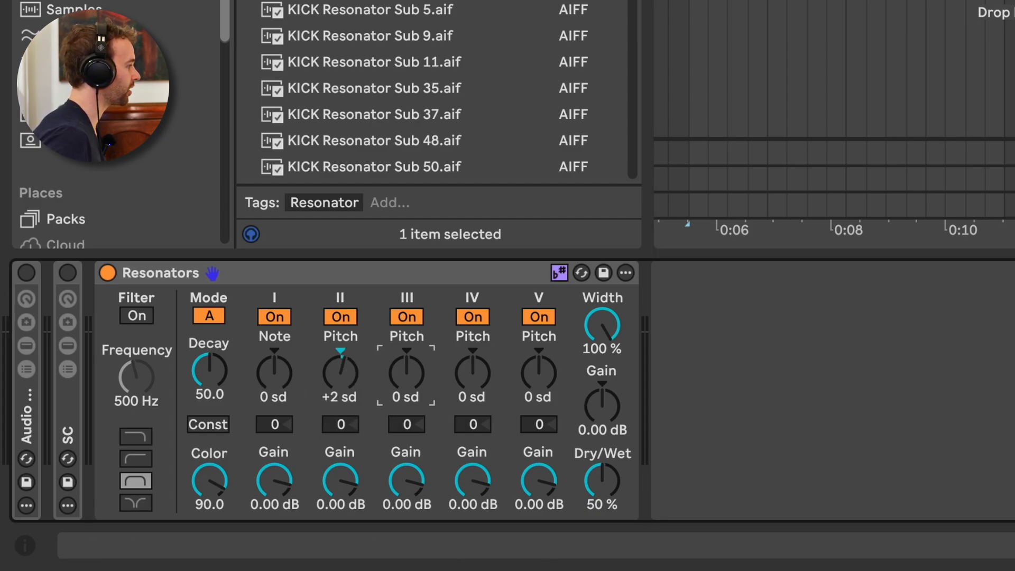
left_click_drag(473, 372, 473, 354)
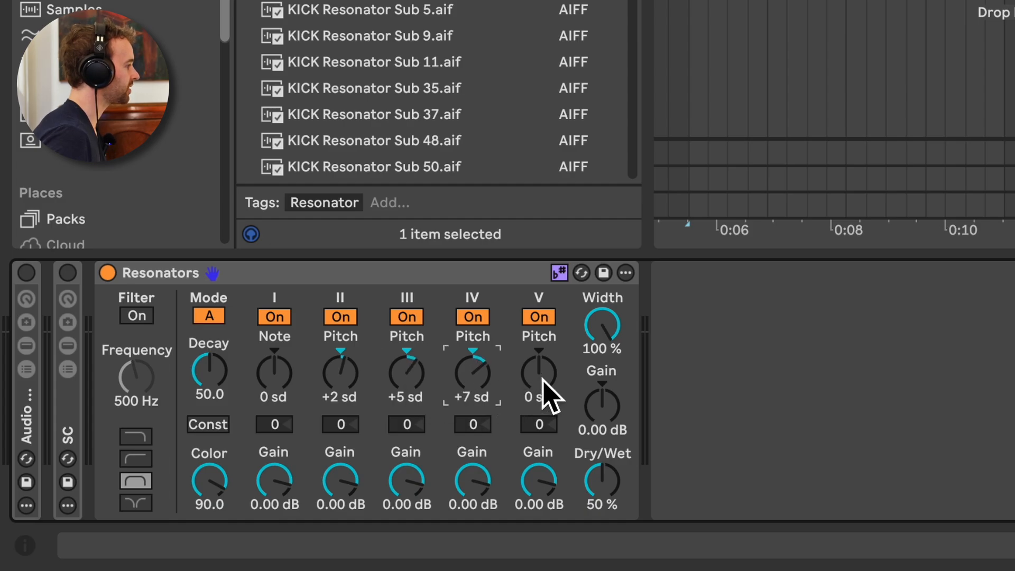
left_click_drag(543, 377, 543, 387)
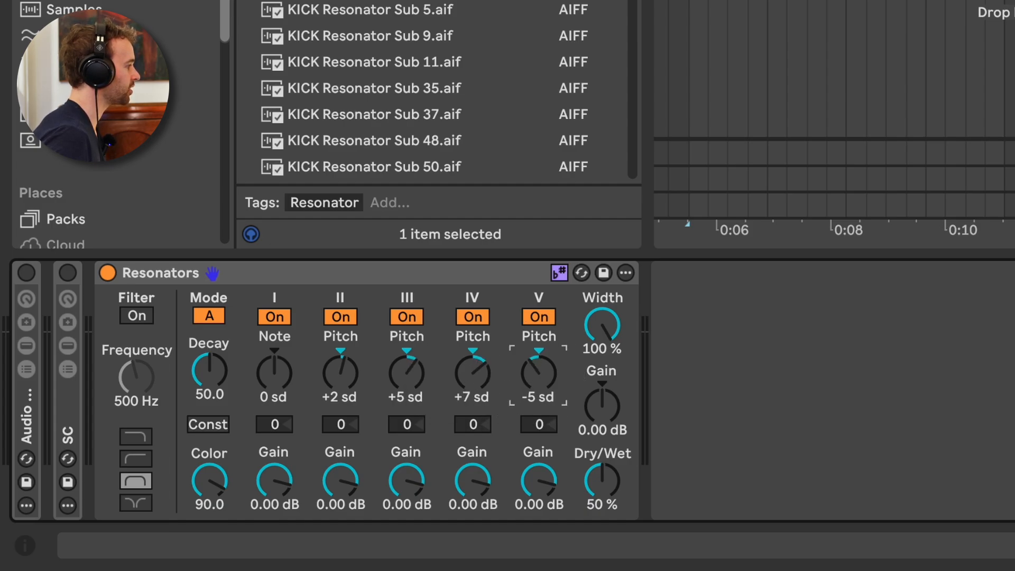
key("space")
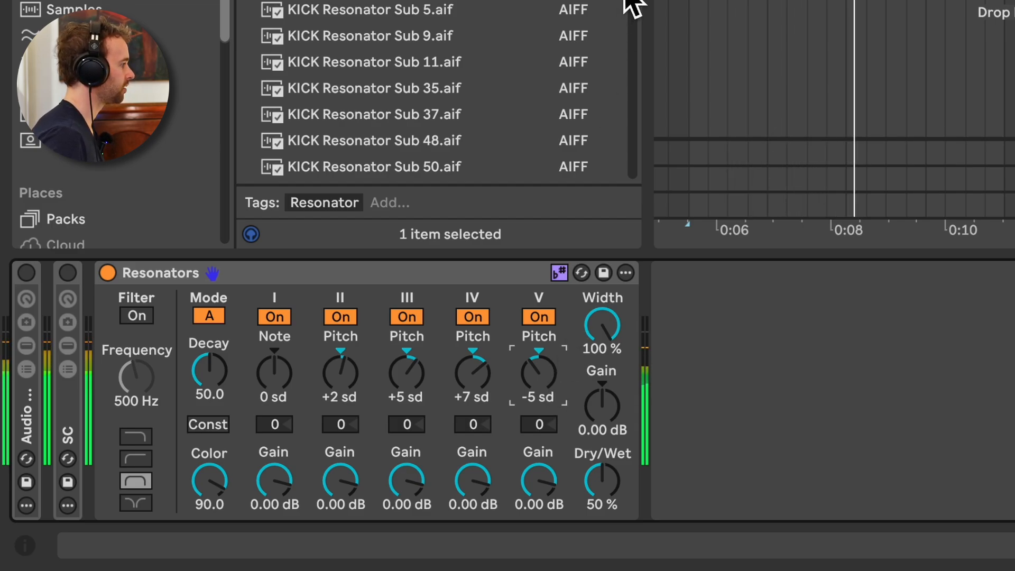
key("space")
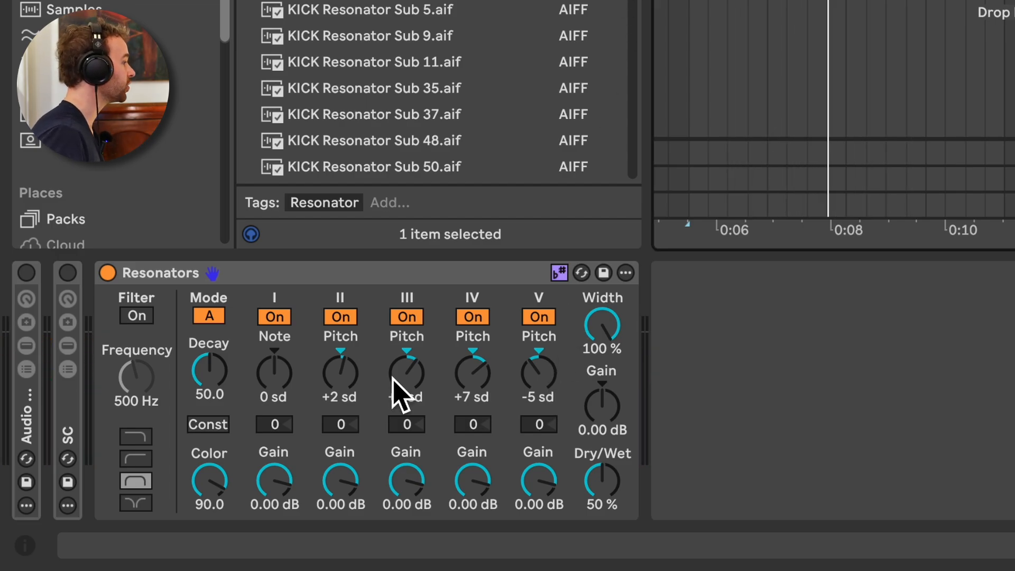
- Retune the resonators during playback to +3 sd on II, -6 sd on III, +6 sd on IV and 0 sd on V
left_click(415, 388)
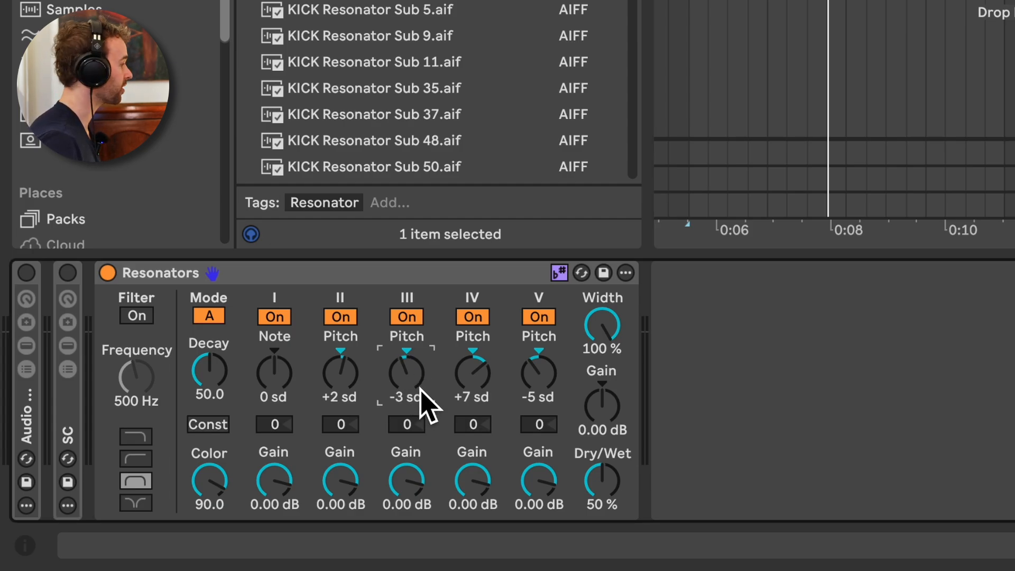
key("space")
mouse_move(421, 388)
left_mouse_down()
mouse_move(420, 404)
mouse_move(420, 381)
left_mouse_up()
left_click_drag(487, 392, 486, 420)
left_click_drag(546, 387, 546, 363)
left_click_drag(415, 388, 415, 365)
left_click_drag(334, 396, 334, 362)
left_click_drag(404, 396, 404, 420)
left_click_drag(341, 380, 341, 409)
left_click_drag(420, 383, 420, 407)
left_click_drag(469, 365, 469, 340)
key("space")
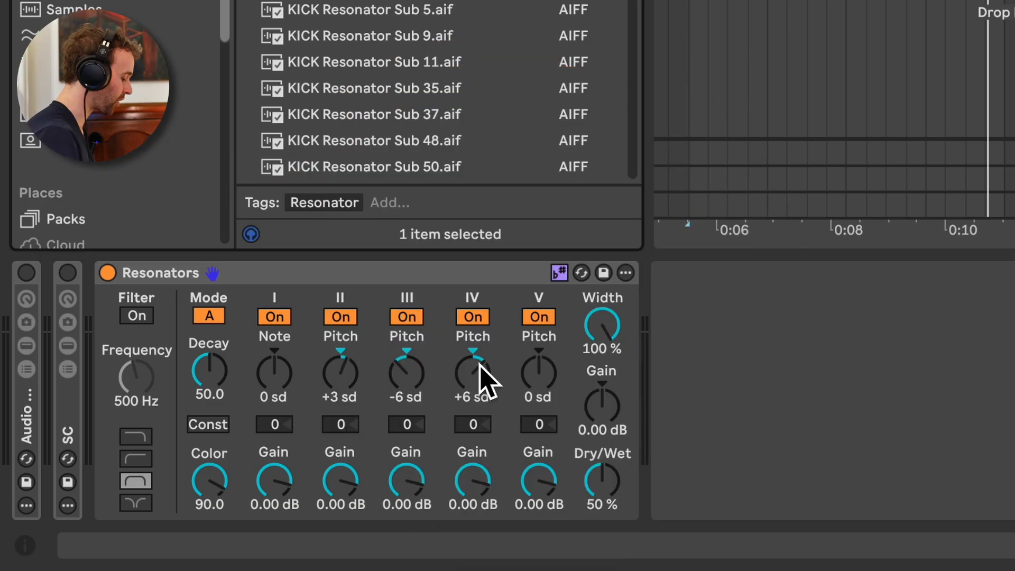
- Search the browser for "lfo" and add an LFO modulator after the Resonators device
key("super+f")
type("lfo")
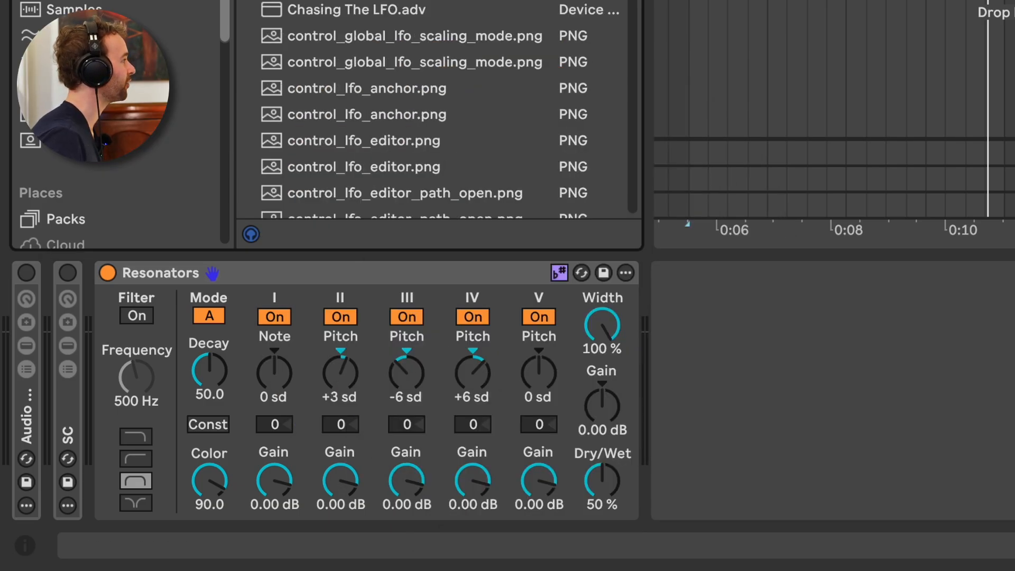
left_click_drag(544, 8, 403, 344)
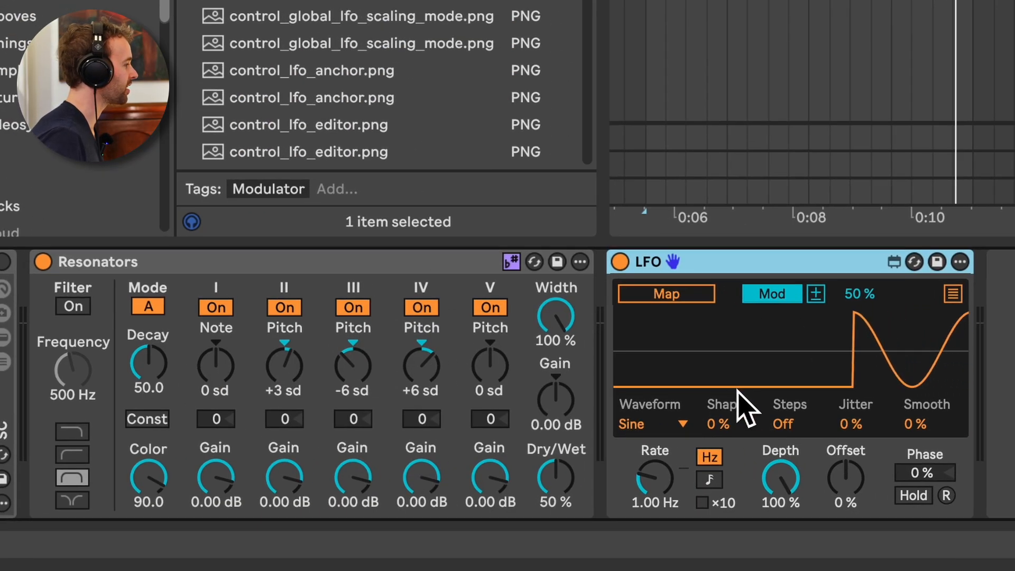
- Give the LFO a Random waveform and a tempo-synced rate of 1/8
left_click(683, 424)
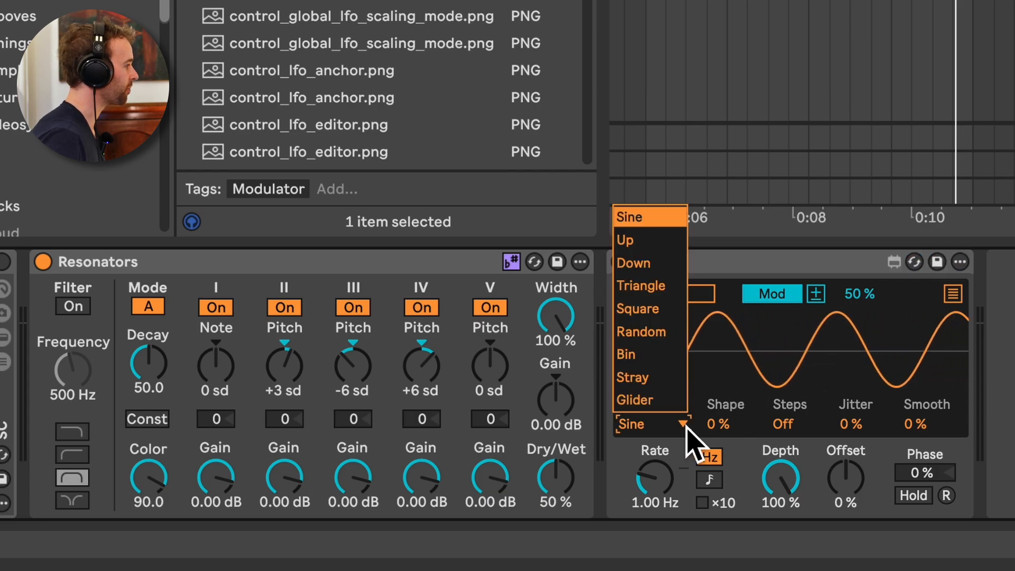
left_click(669, 331)
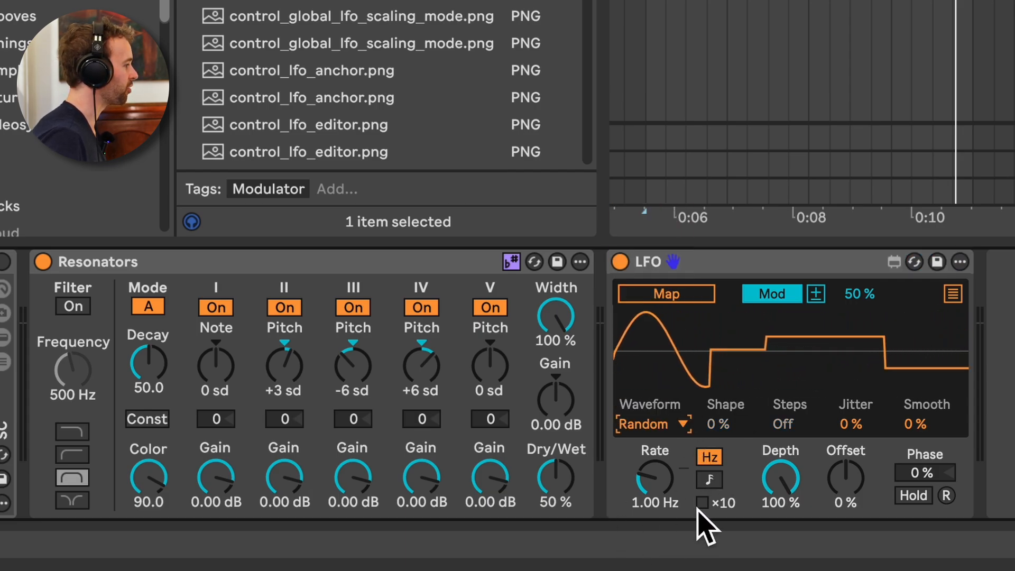
left_click(709, 479)
left_click_drag(667, 499, 672, 541)
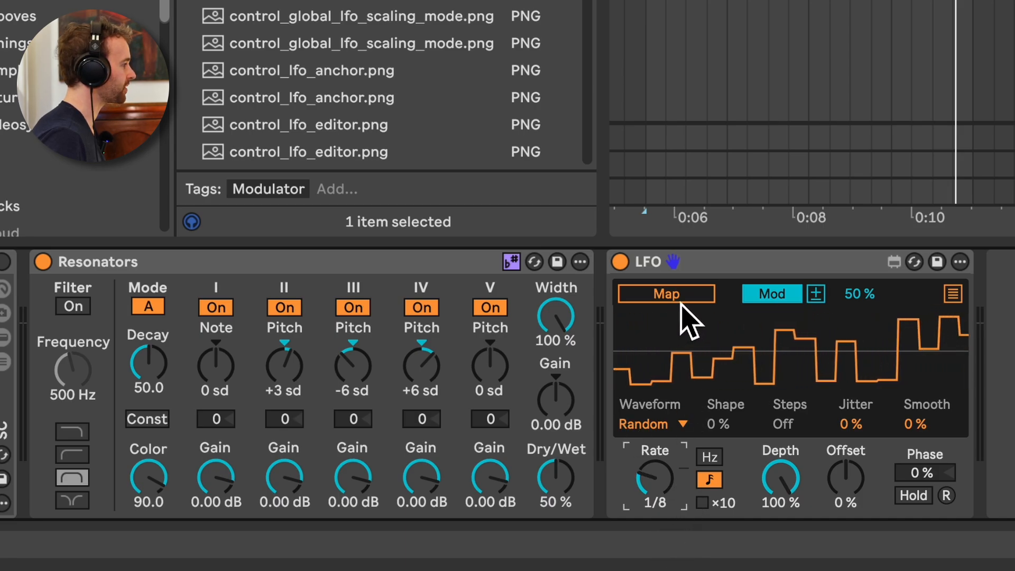
- Map the LFO to the pitch of resonator II at 24 % modulation and slow its rate to 1/4 during playback
left_click(294, 376)
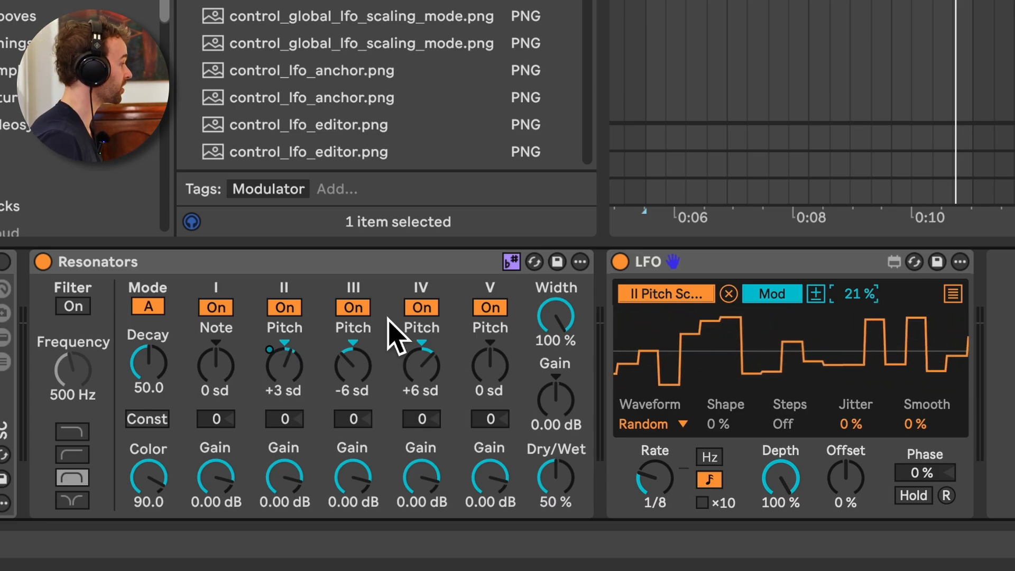
key("space")
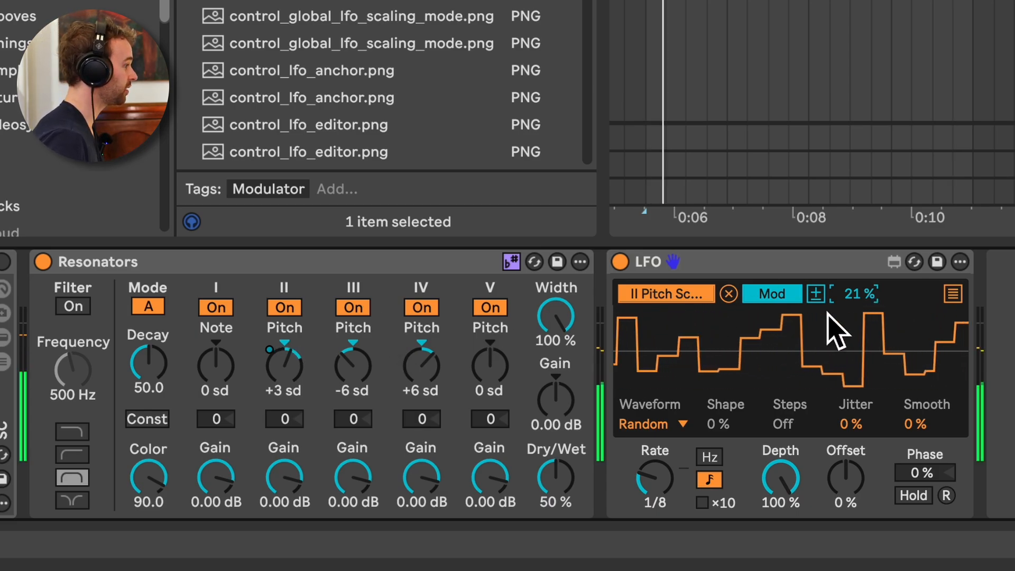
left_click_drag(854, 294, 854, 288)
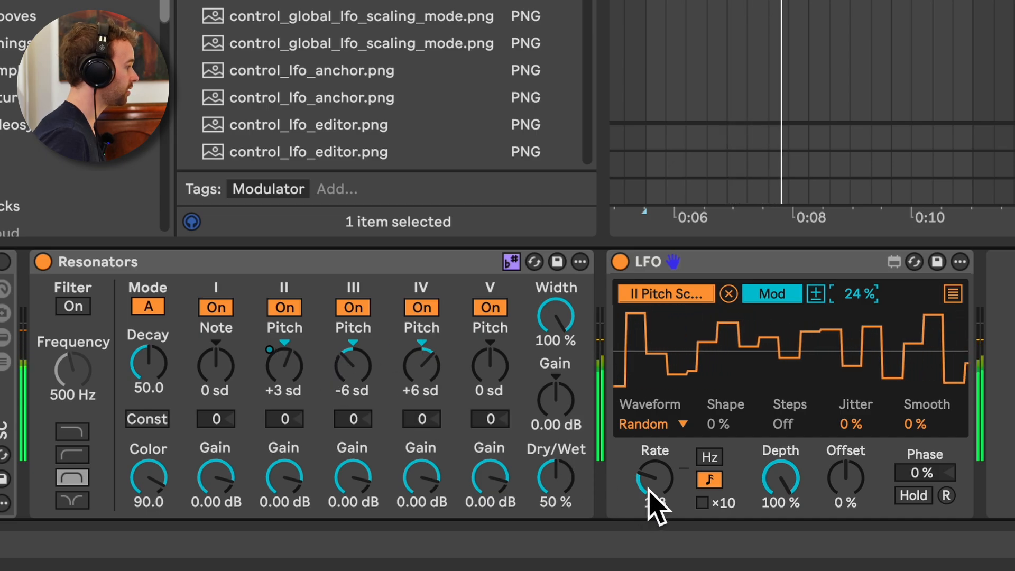
left_click_drag(655, 494, 666, 521)
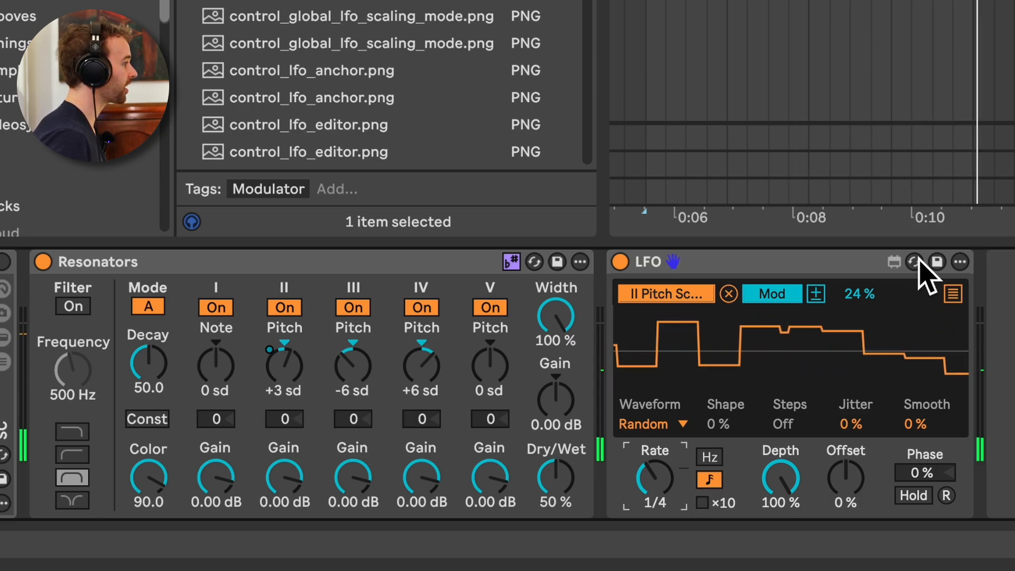
- Duplicate the LFO three times and map the copies to pitches III at 37 %, IV at 45 % and V
left_click(835, 265)
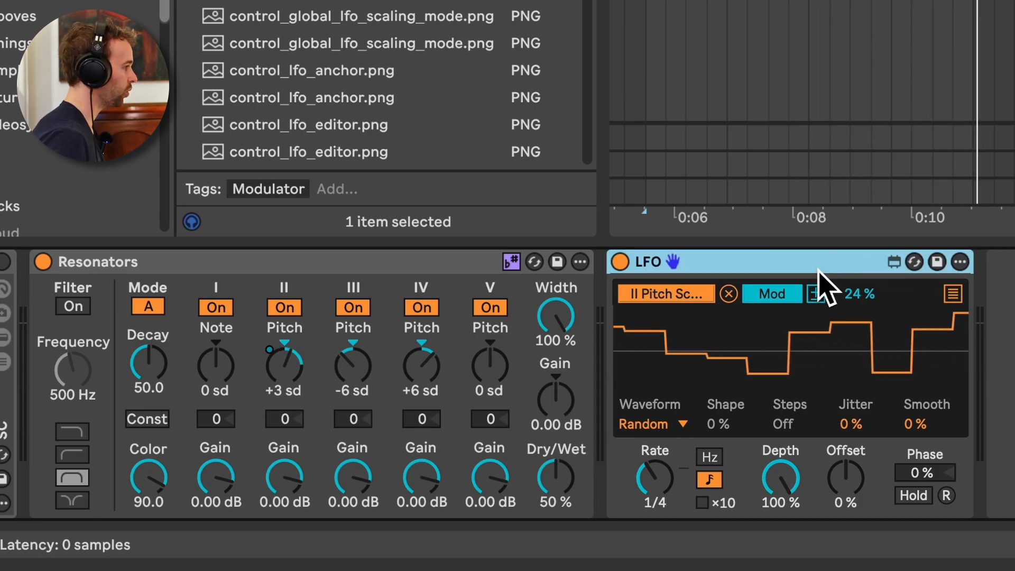
key("ctrl+d")
key("ctrl+d")
key("ctrl+d")
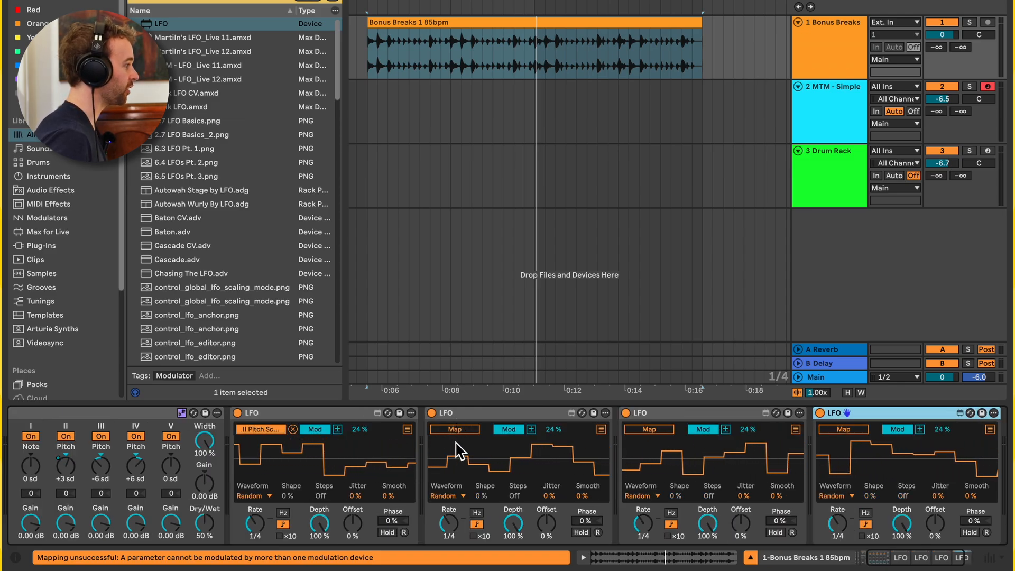
scroll(455, 451, "left", 3)
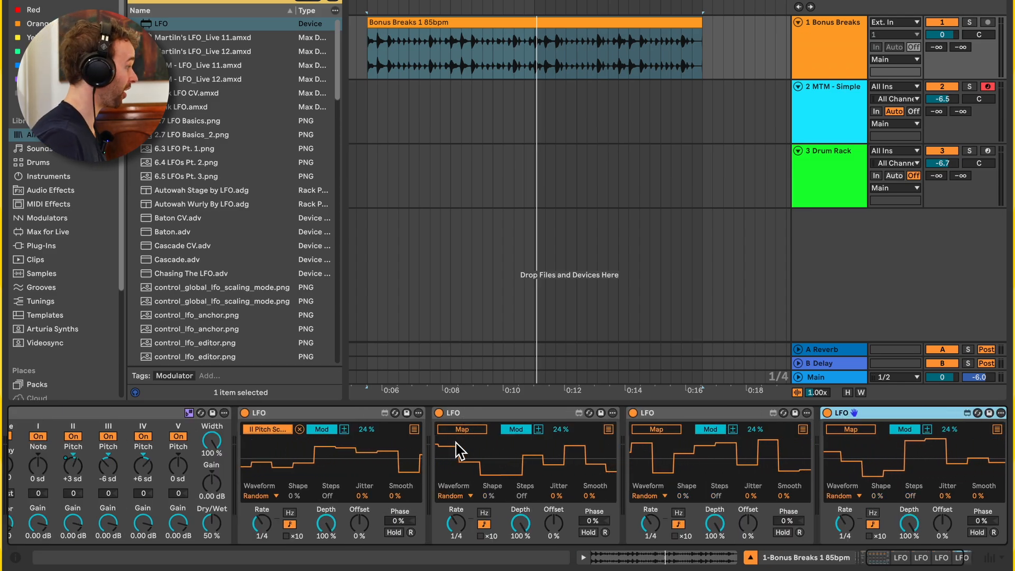
left_click(128, 474)
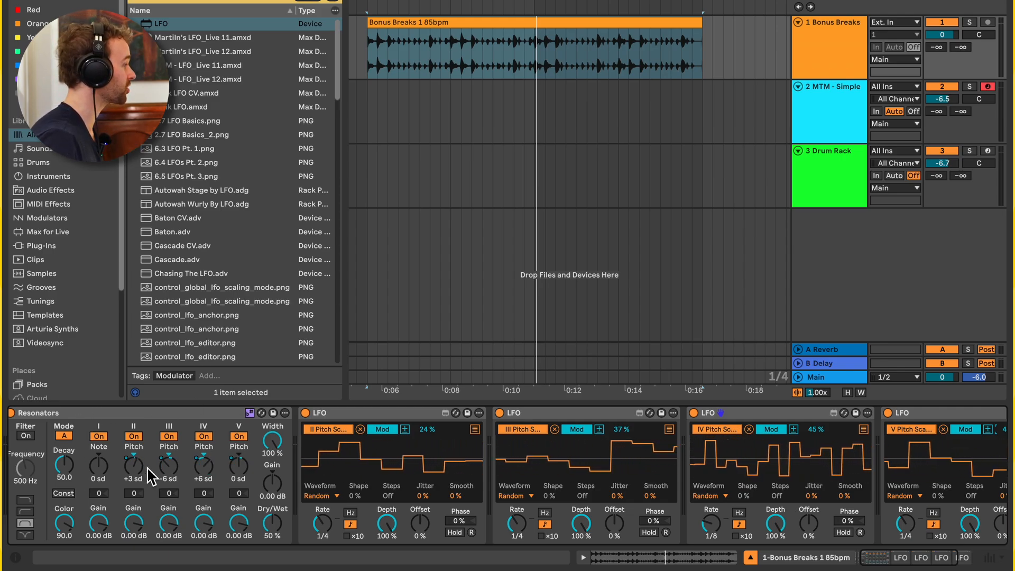
- Play the loop with the Resonators Dry/Wet set to 100 %, then stop playback
scroll(149, 467, "left", 2)
key("space")
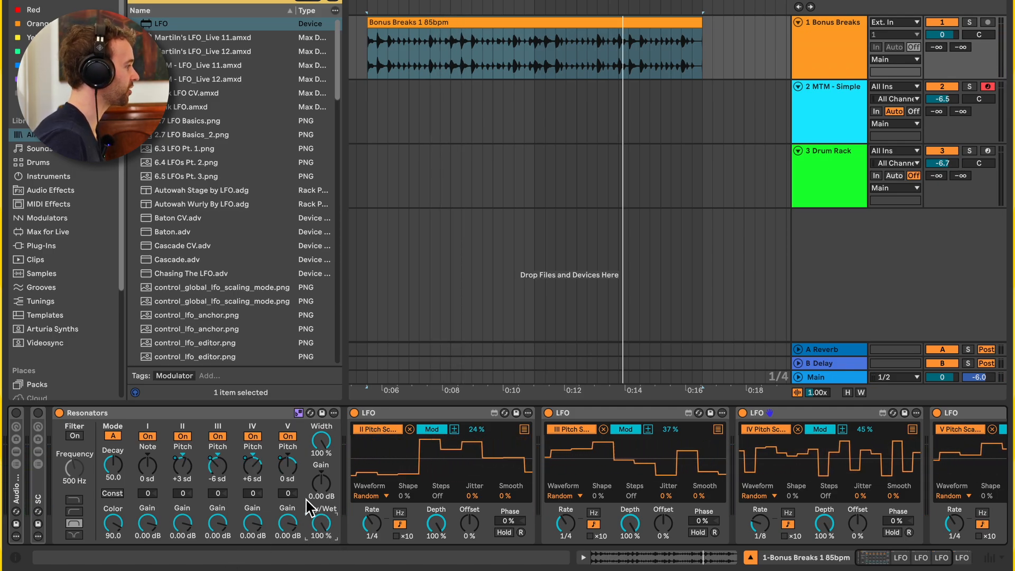
key("space")
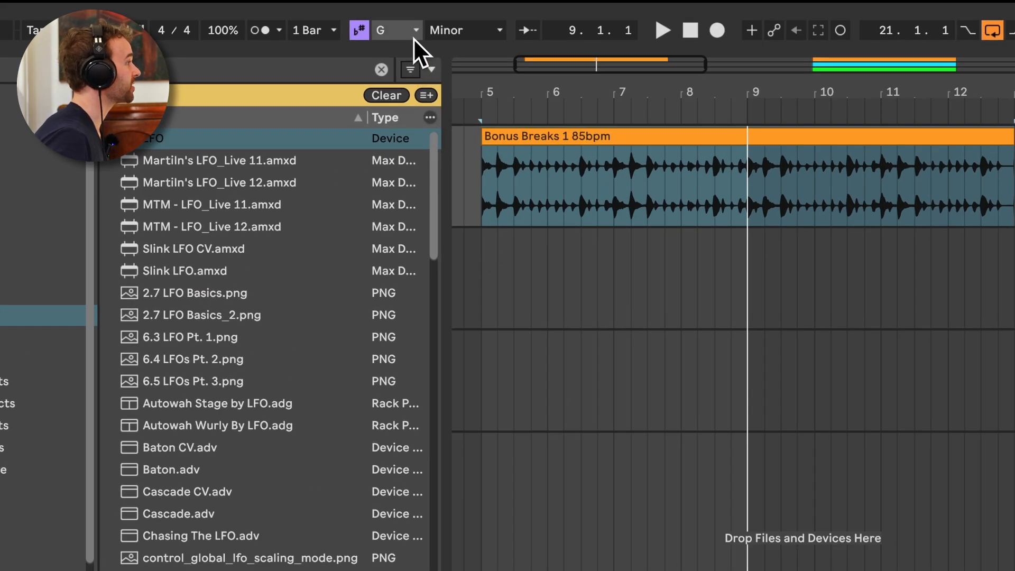
- Change the project scale to E Minor Pentatonic
left_click(413, 37)
left_click(418, 124)
left_click(461, 35)
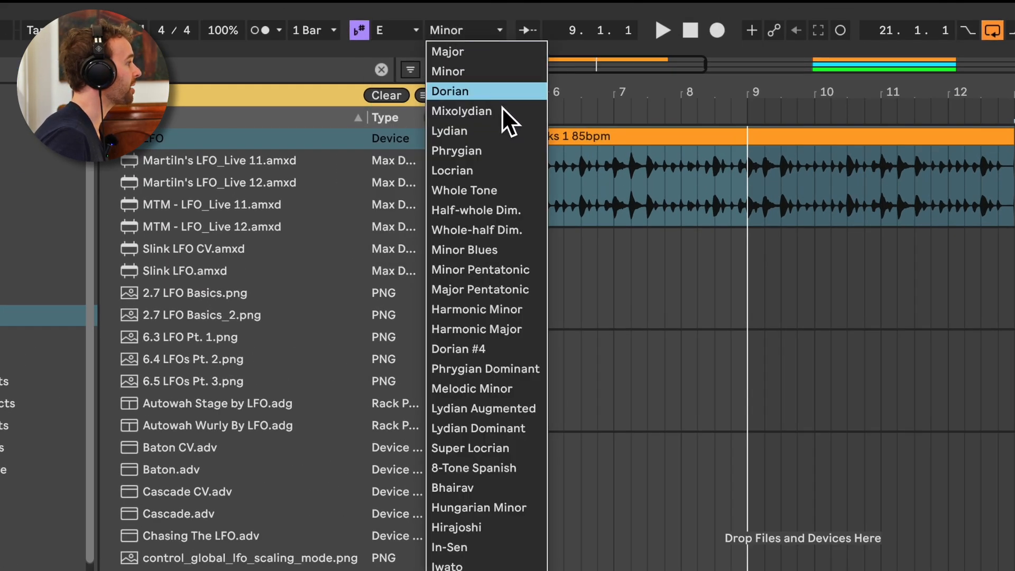
left_click(536, 270)
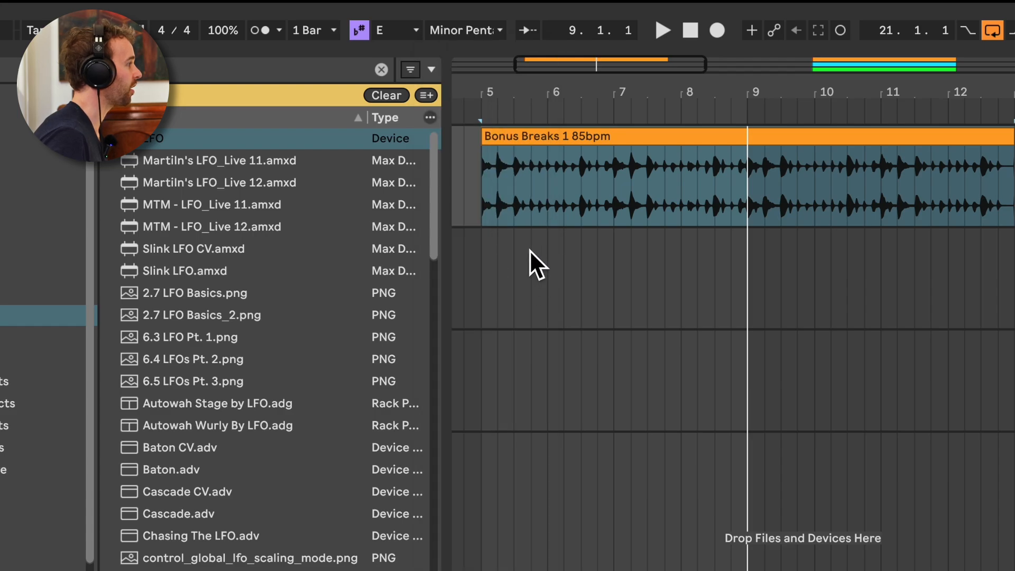
- Play the break clip and set the Resonators Dry/Wet to 79 % and the pitch II LFO's modulation to 16 %
left_click(491, 179)
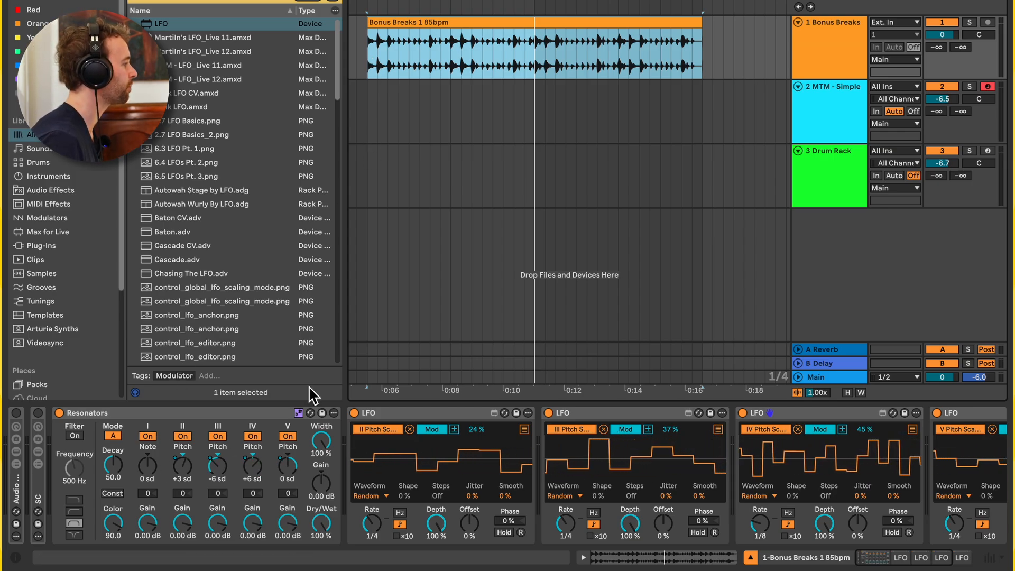
left_click(373, 68)
key("space")
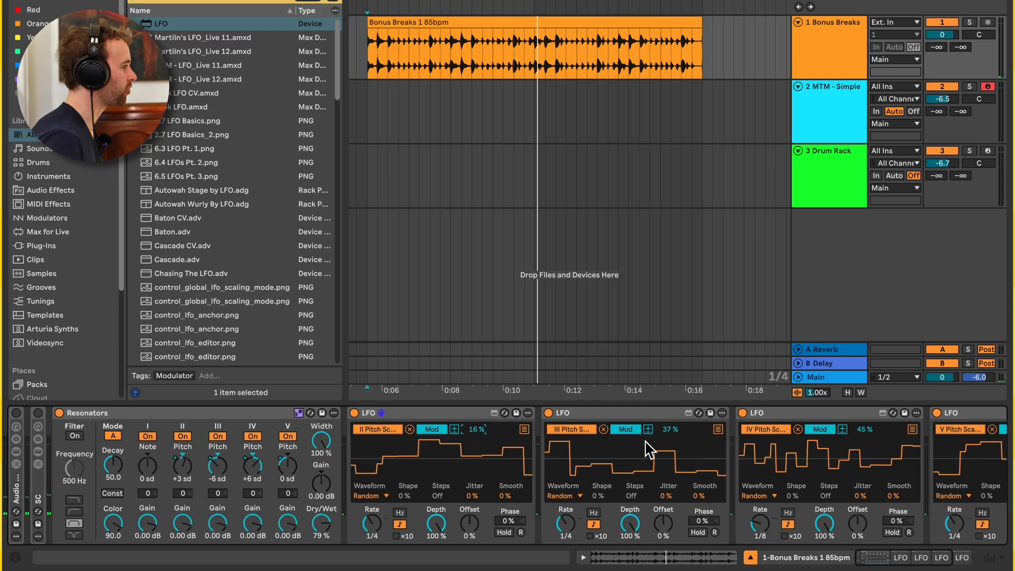
- Collapse the four LFOs and group them with the Resonators device into an audio effect rack
left_click(443, 412)
double_click(443, 412)
double_click(443, 412)
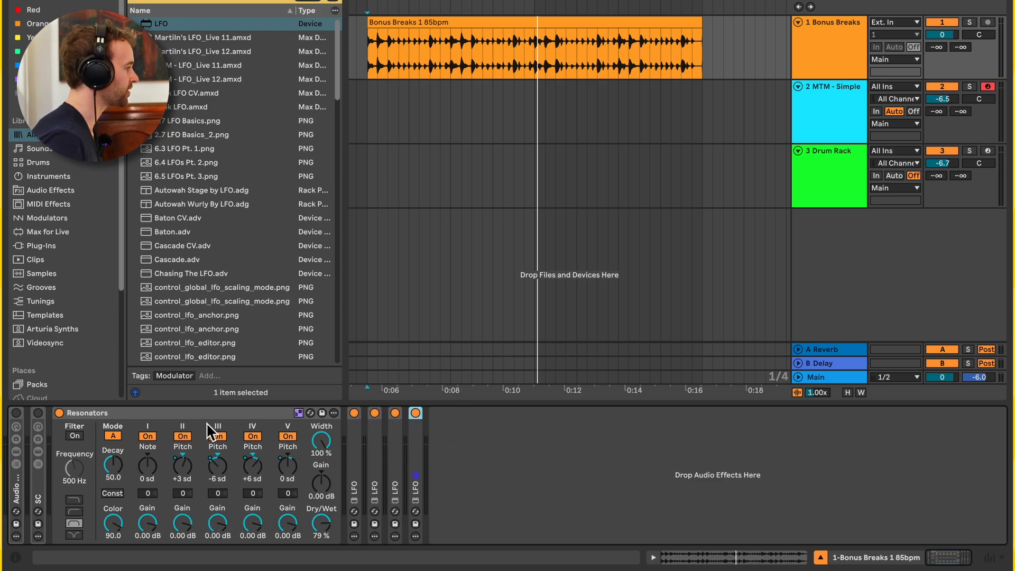
left_click(183, 414)
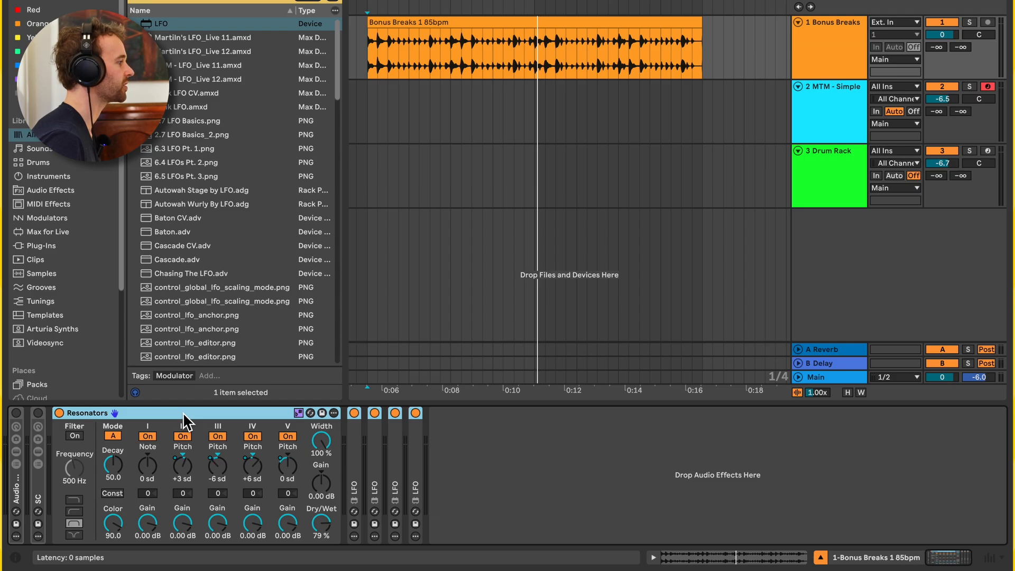
key("ctrl+g")
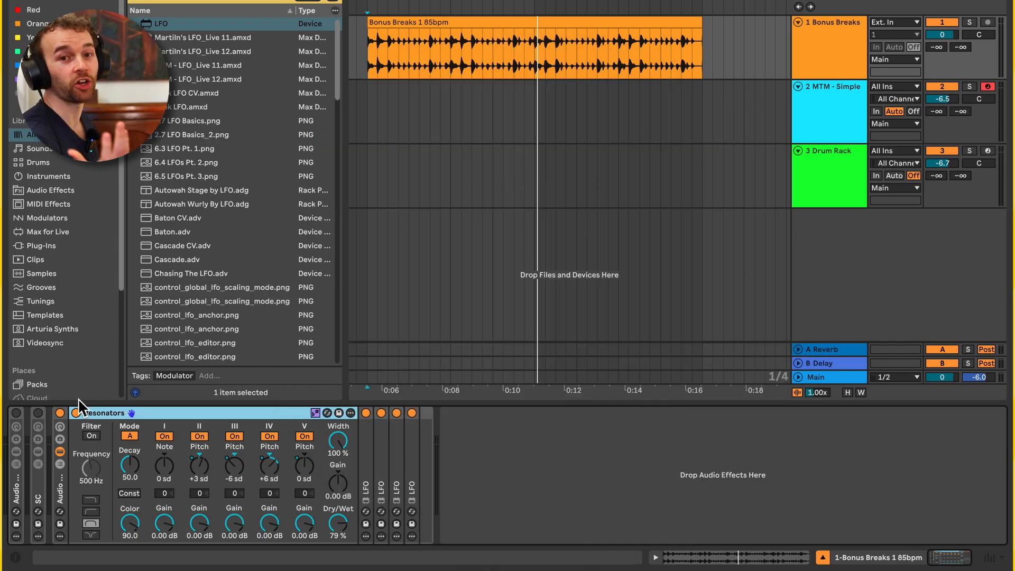
- Search the browser for "lim" and add a Limiter after the LFOs in the rack
key("super+f")
type("lim")
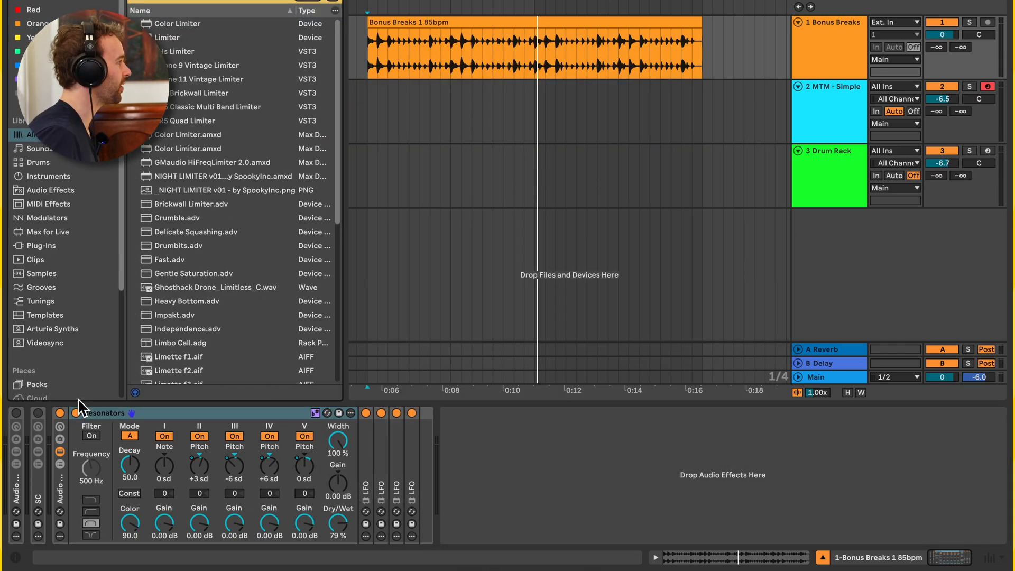
left_click_drag(169, 37, 475, 461)
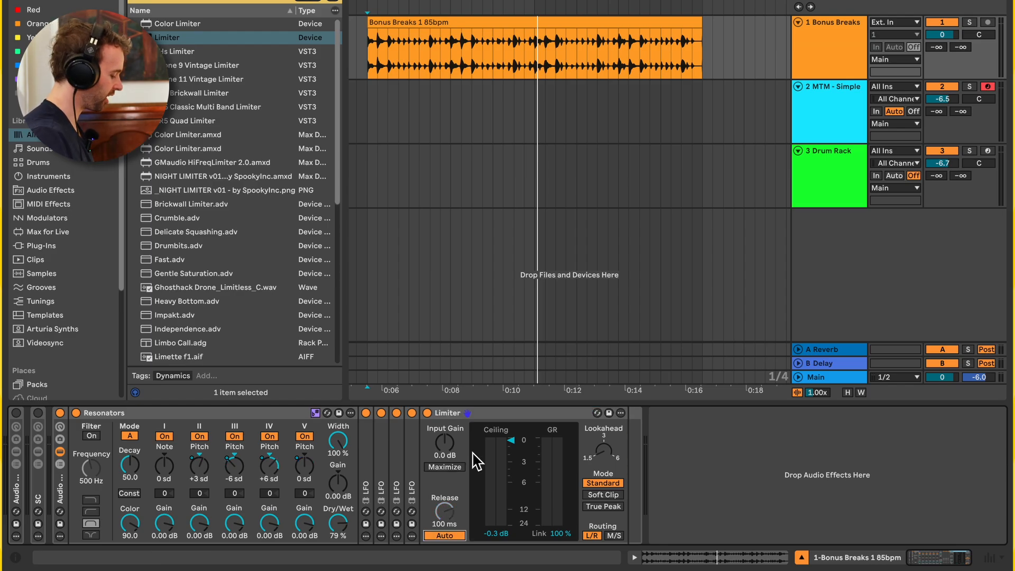
- Add the OTT preset ahead of the Limiter, set its Time to 237 % and Amount to 44 %, and play the loop
key("super+f")
type("ott")
left_click_drag(161, 47, 423, 465)
left_click_drag(844, 535, 845, 555)
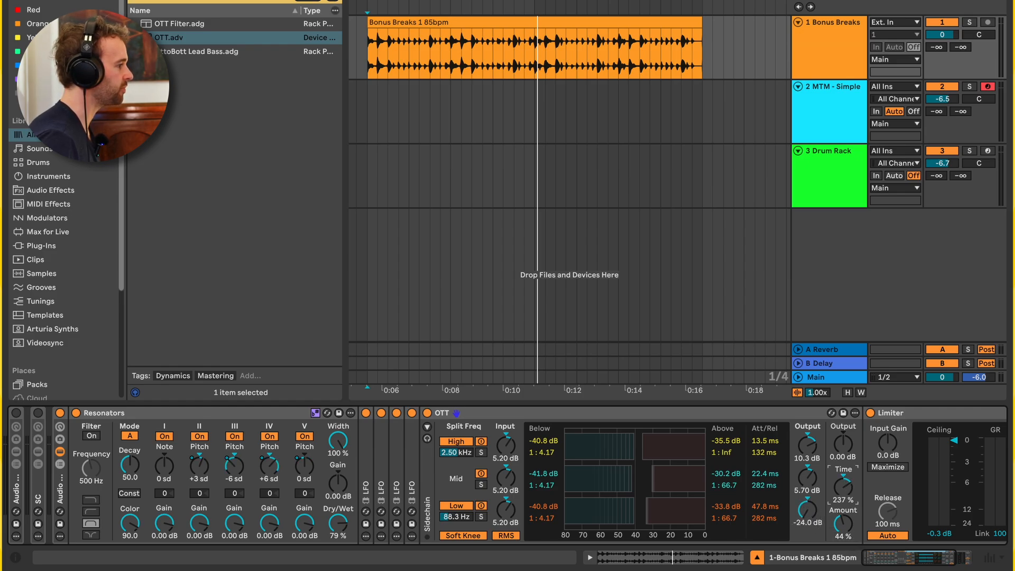
key("space")
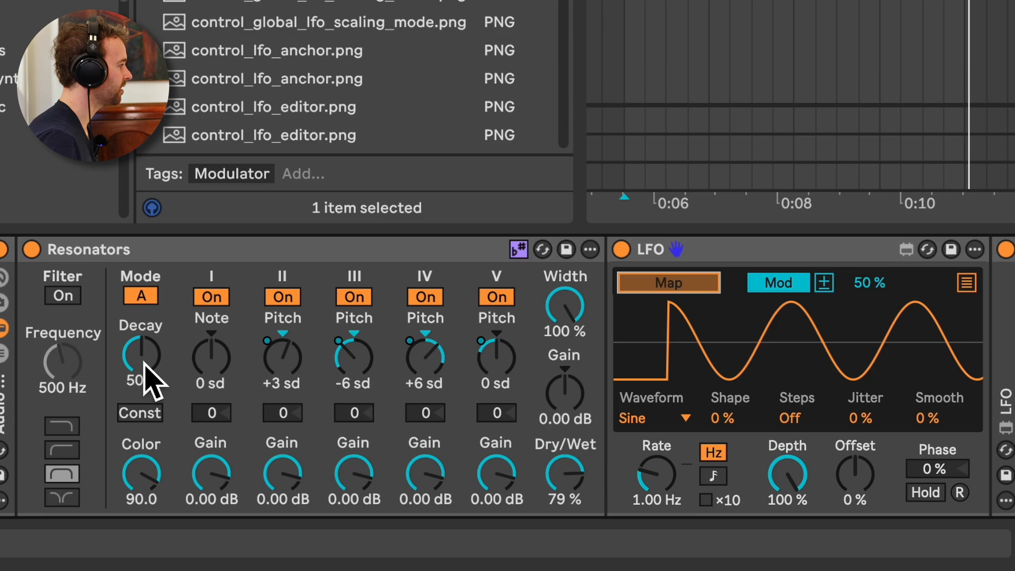
- Map the new LFO to the resonators' Decay at 14 % modulation with an Up waveform and a tempo-synced rate of 2
left_click(141, 373)
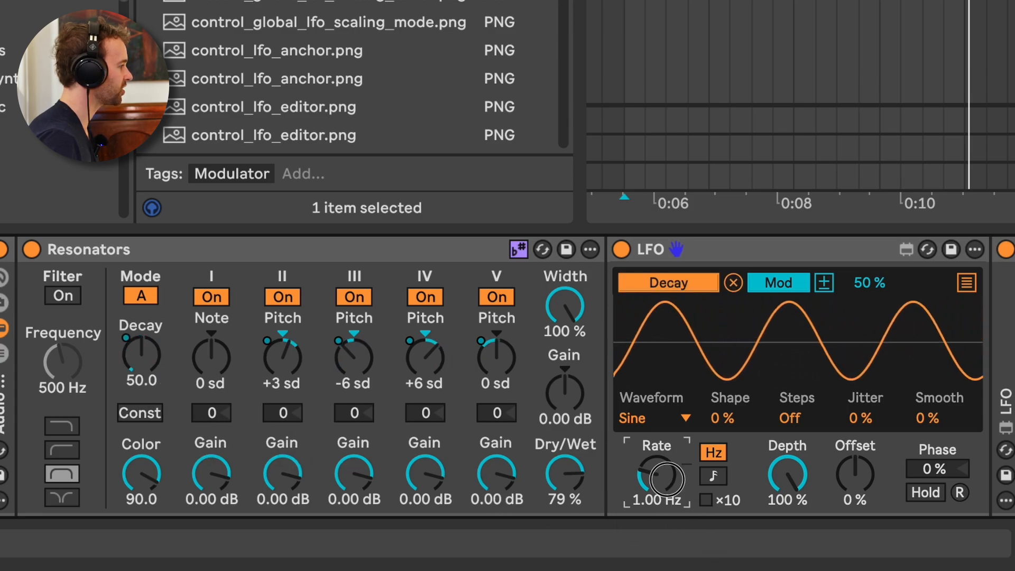
left_click_drag(660, 489, 663, 518)
left_click(685, 417)
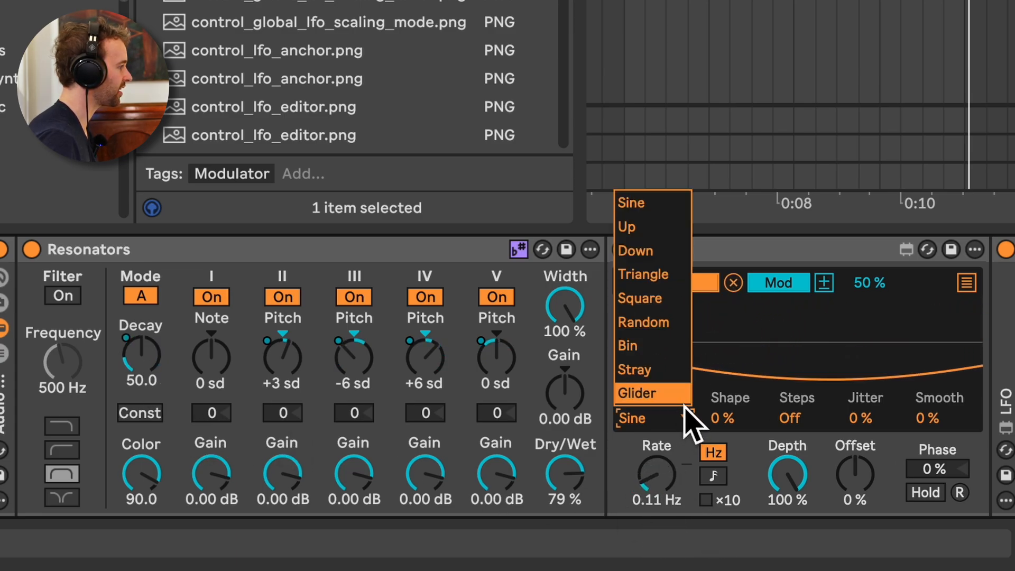
left_click(683, 238)
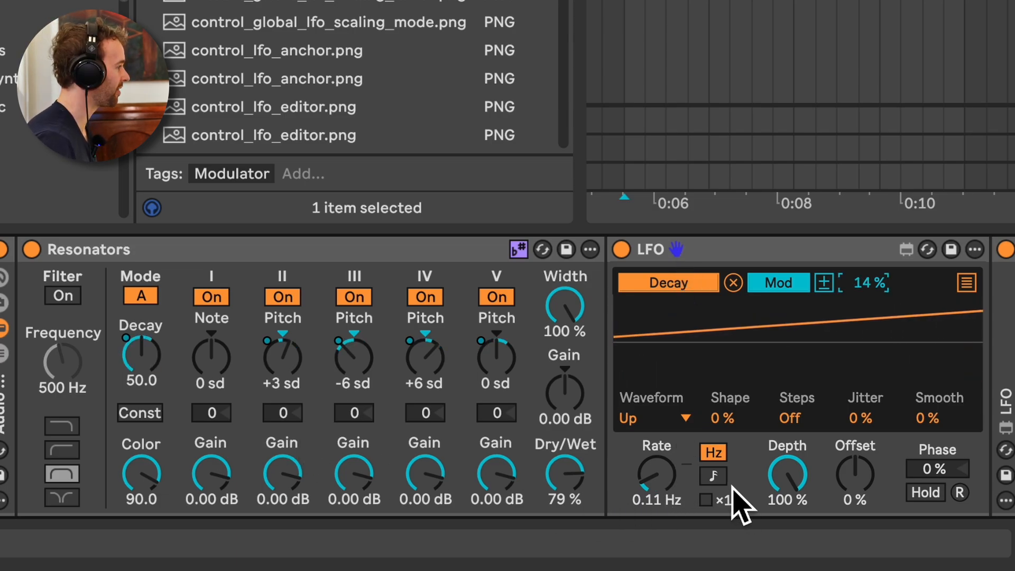
left_click(713, 476)
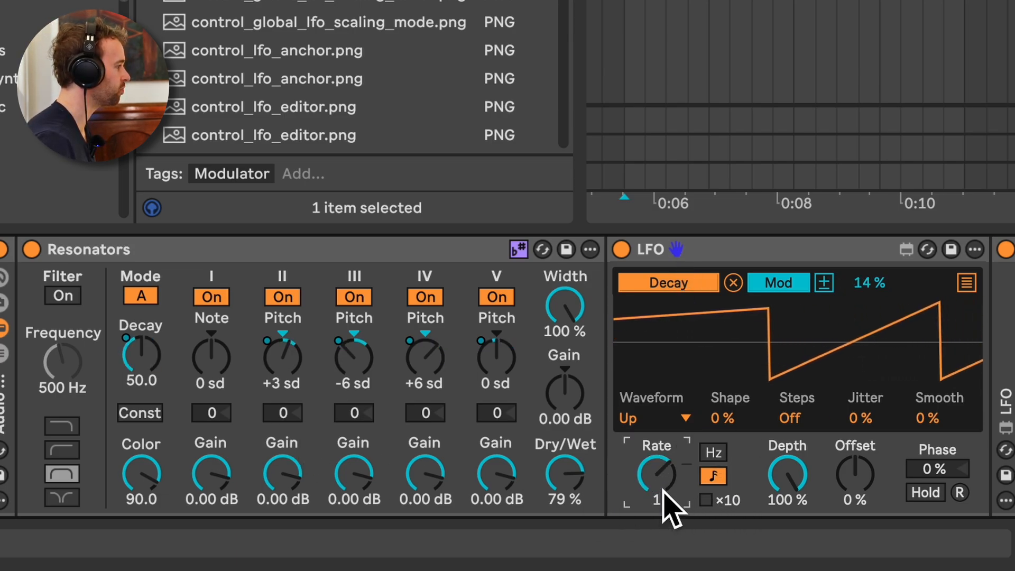
left_click_drag(664, 502, 664, 492)
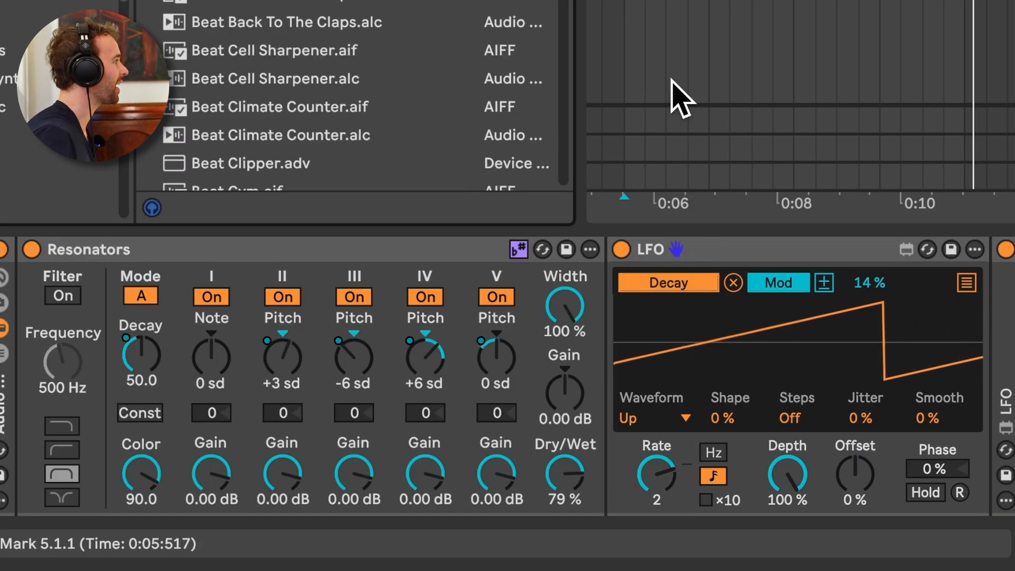
- Collapse the Decay LFO and add Beat Repeat ahead of OTT with a 1 Bar interval and 4/16 offset
key("Down")
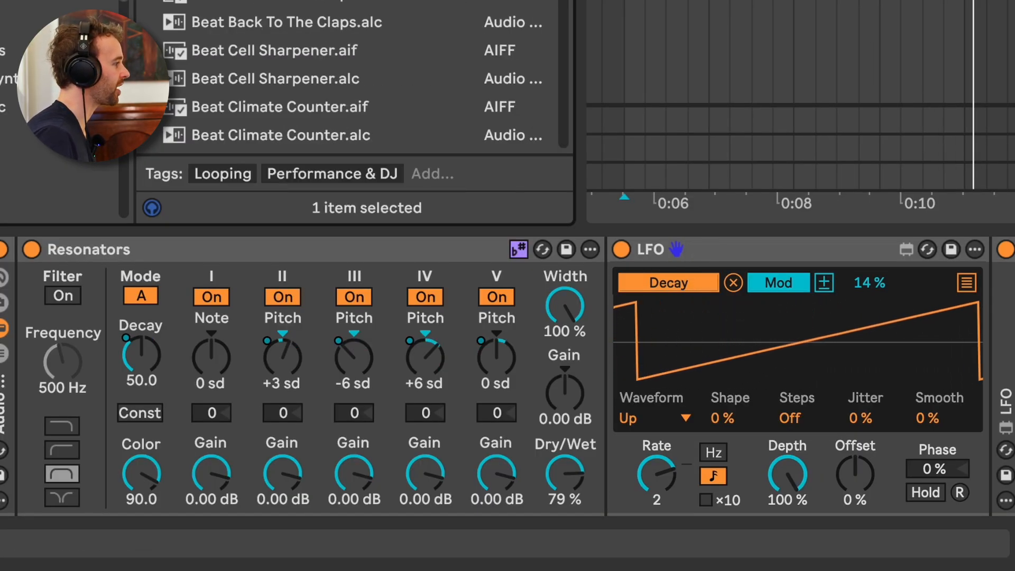
key("Return")
double_click(829, 247)
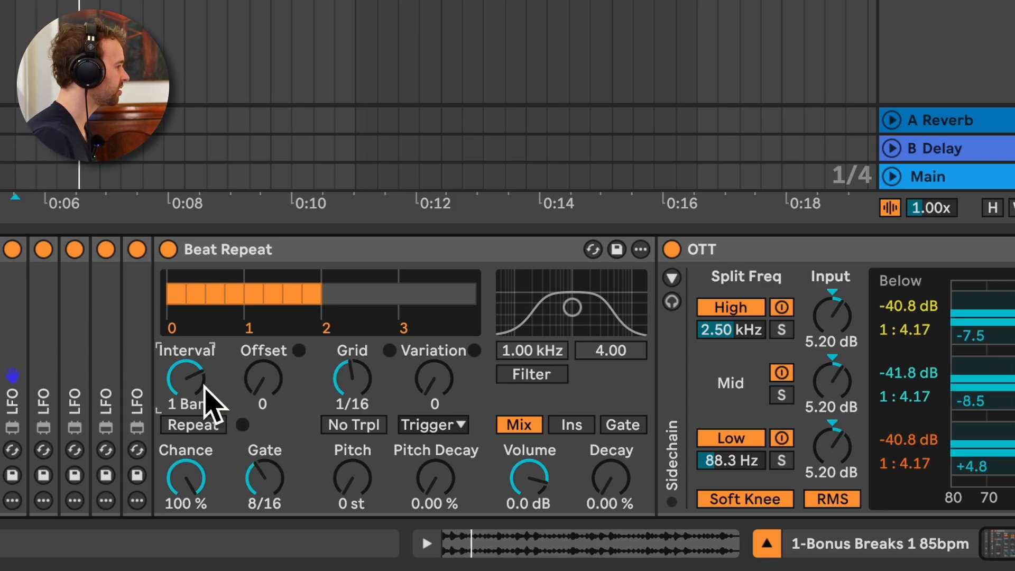
left_click_drag(208, 389, 208, 403)
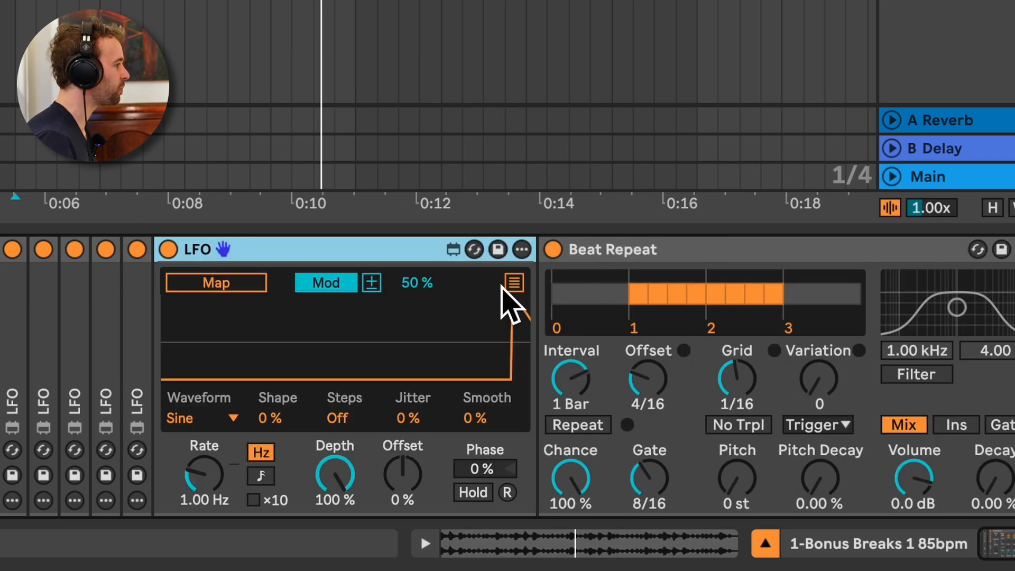
- Set the LFO before Beat Repeat to the Bin waveform and Remote modulation with a 0 % to 100 % range
scroll(515, 317, "right", 5)
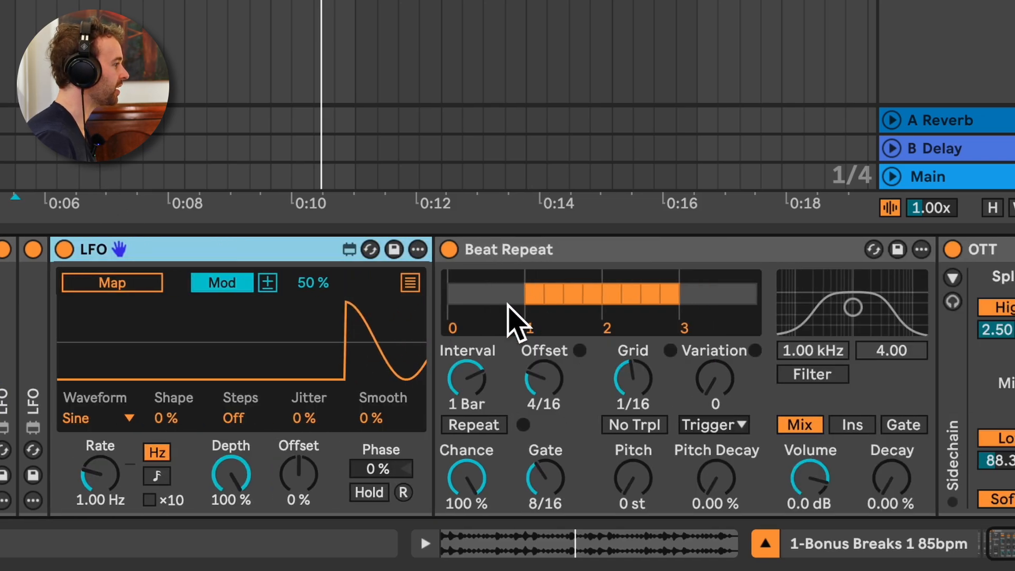
scroll(515, 317, "right", 5)
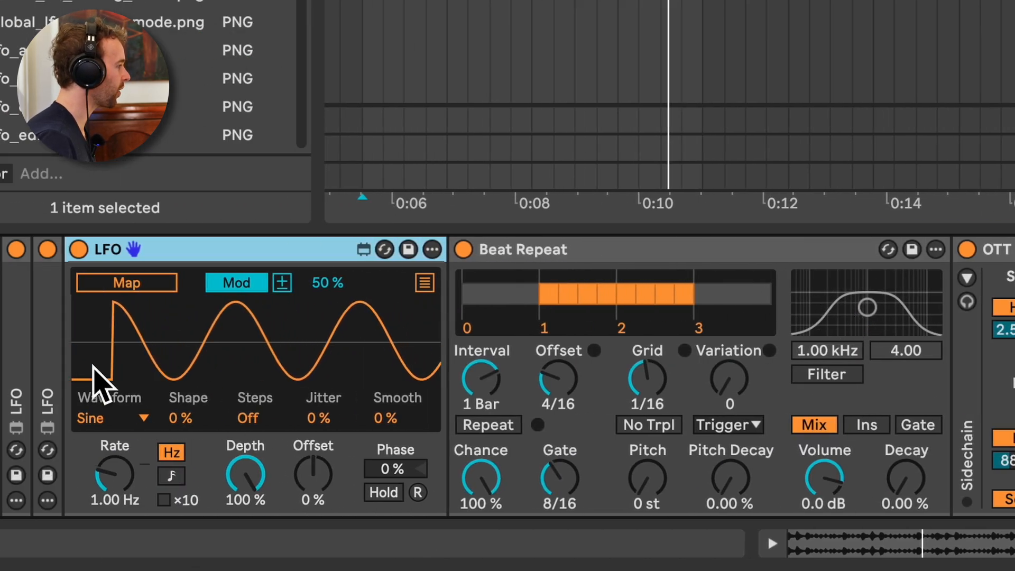
left_click(141, 419)
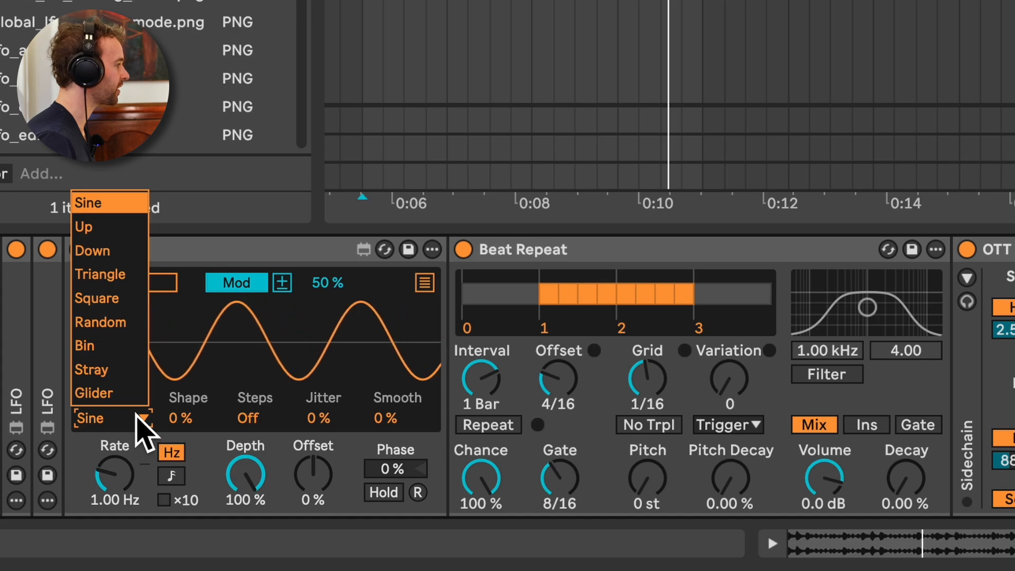
left_click(125, 348)
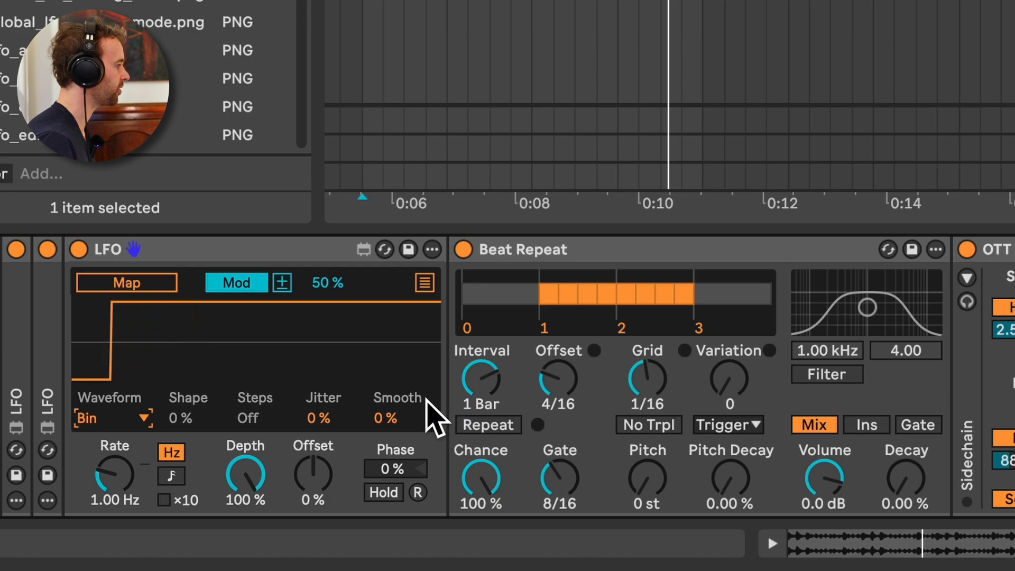
left_click(238, 285)
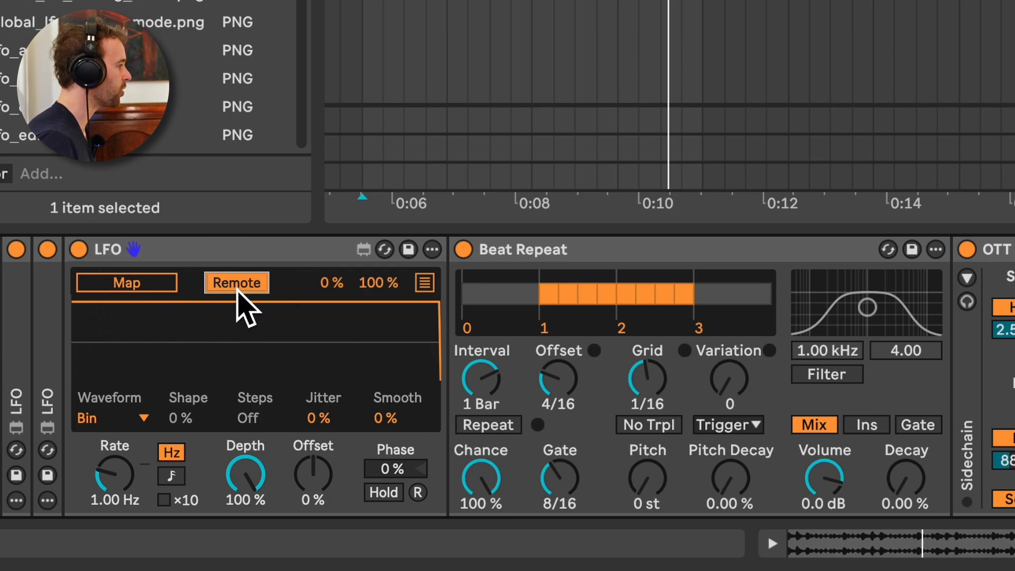
left_click(388, 281)
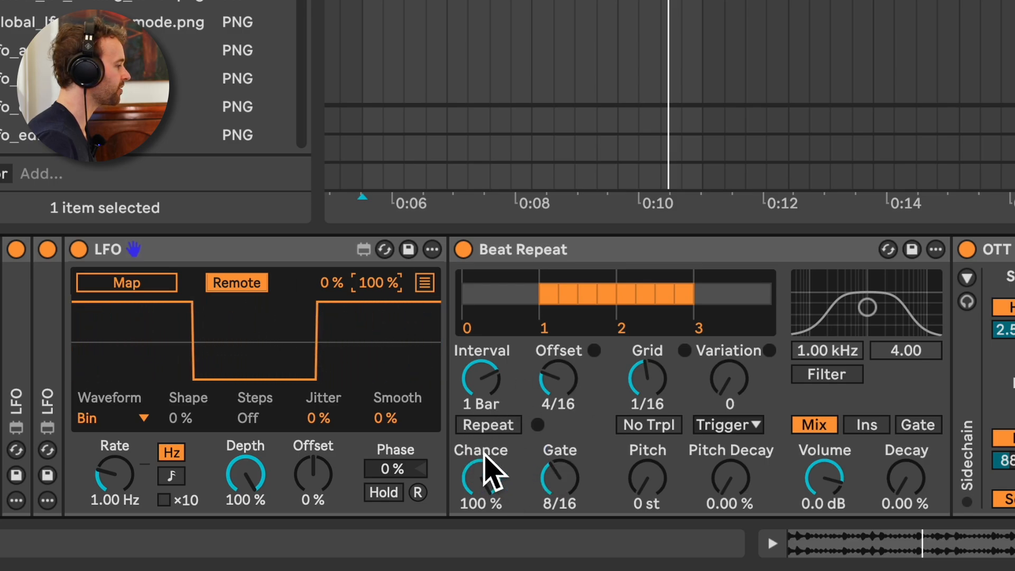
- Set Beat Repeat's Chance to 0 % and its output mode to Ins
left_click(516, 434)
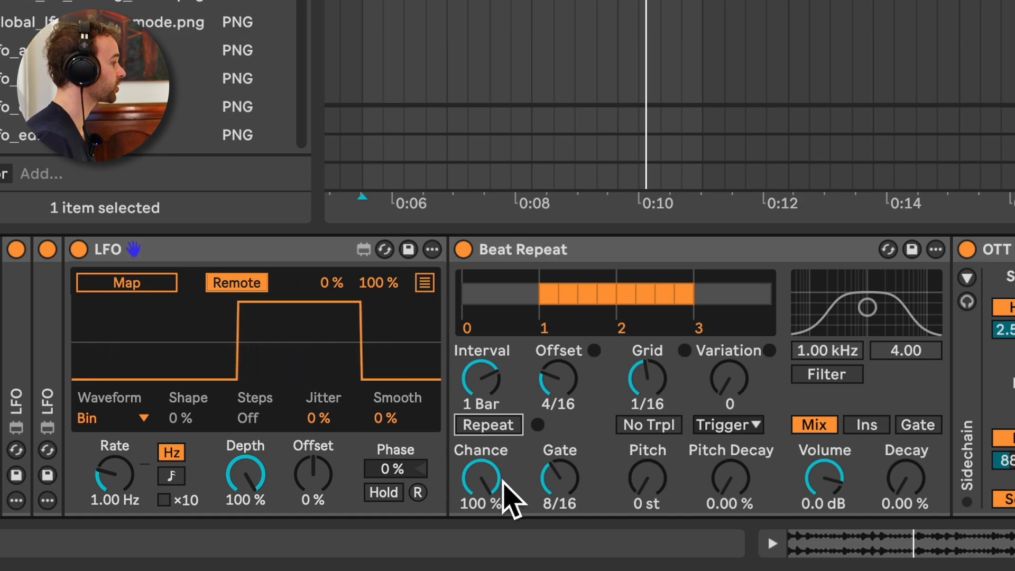
left_click_drag(506, 481, 499, 513)
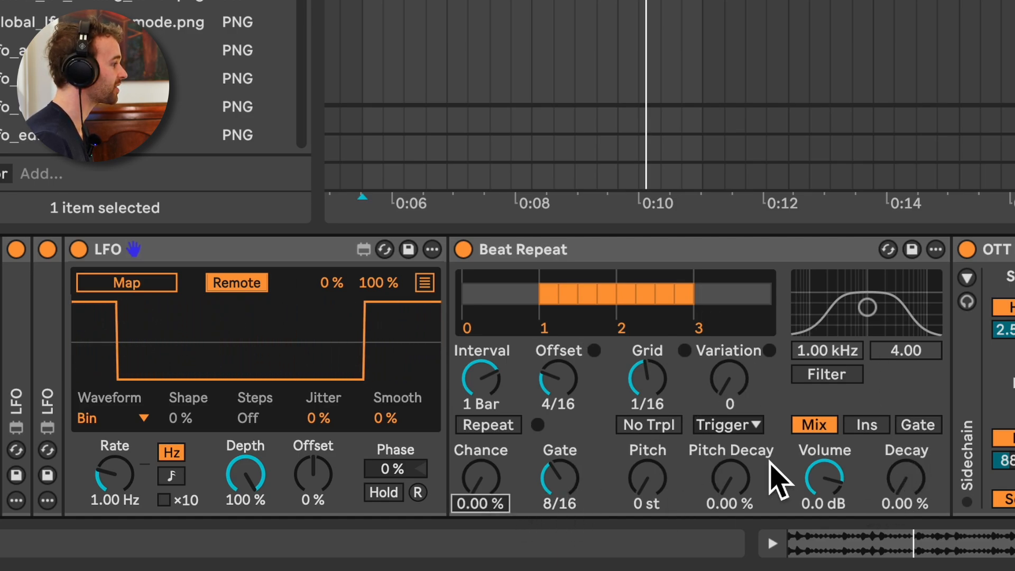
left_click(881, 428)
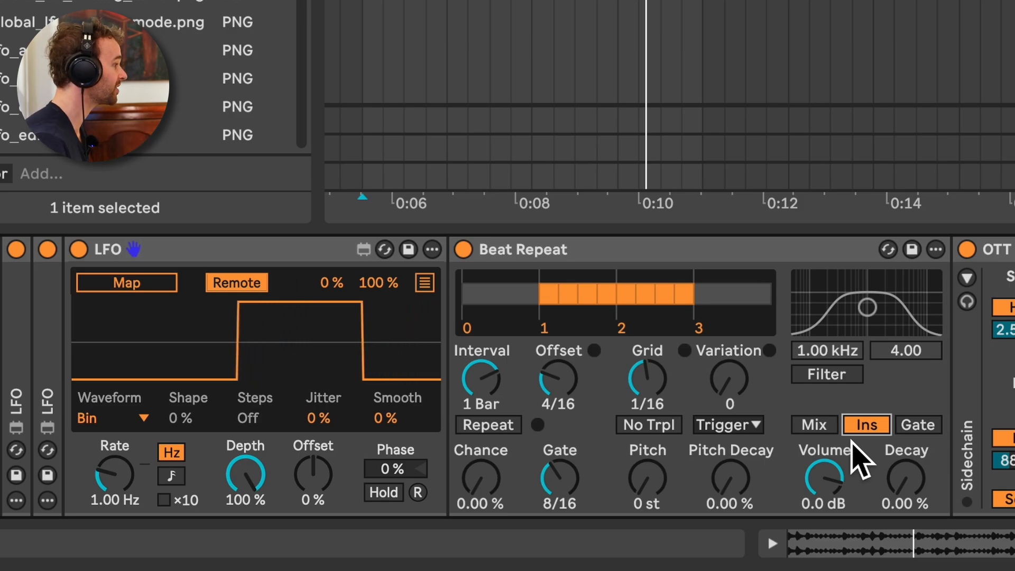
- Map the Bin LFO to Beat Repeat's Repeat switch and set a tempo-synced rate of 1/8
left_click(128, 284)
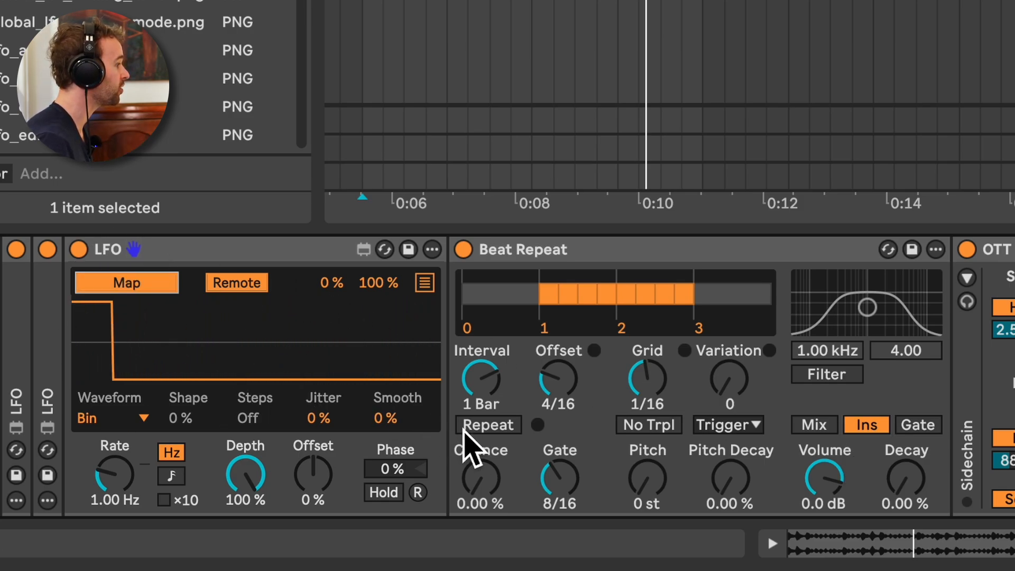
left_click(513, 429)
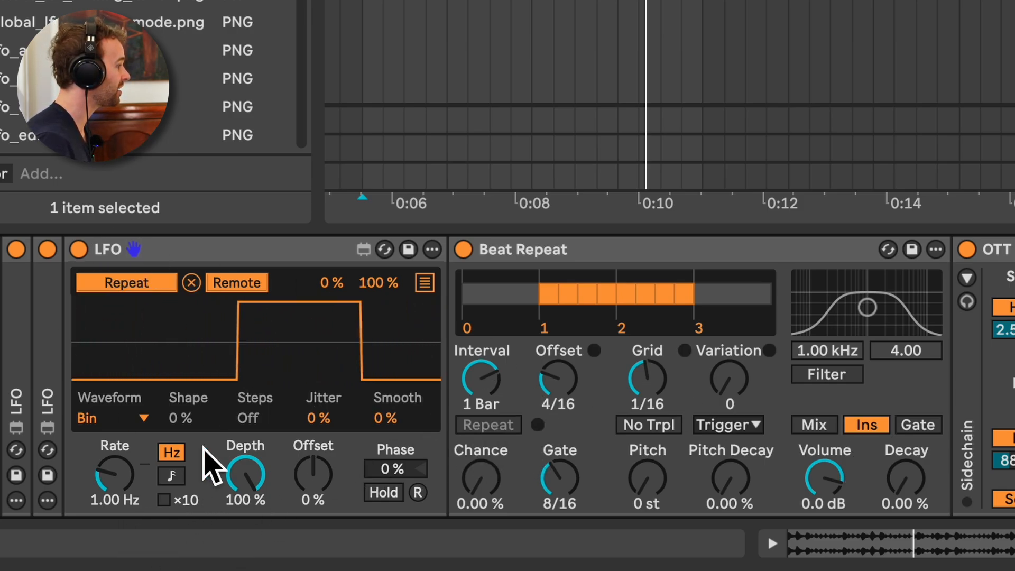
left_click(172, 477)
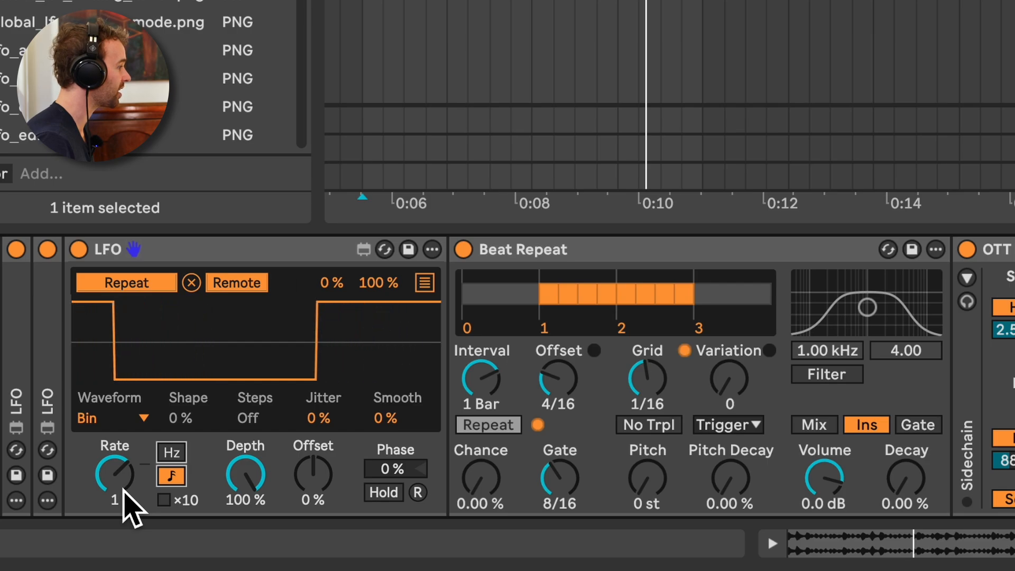
mouse_move(123, 489)
left_mouse_down()
mouse_move(118, 503)
mouse_move(116, 493)
left_mouse_up()
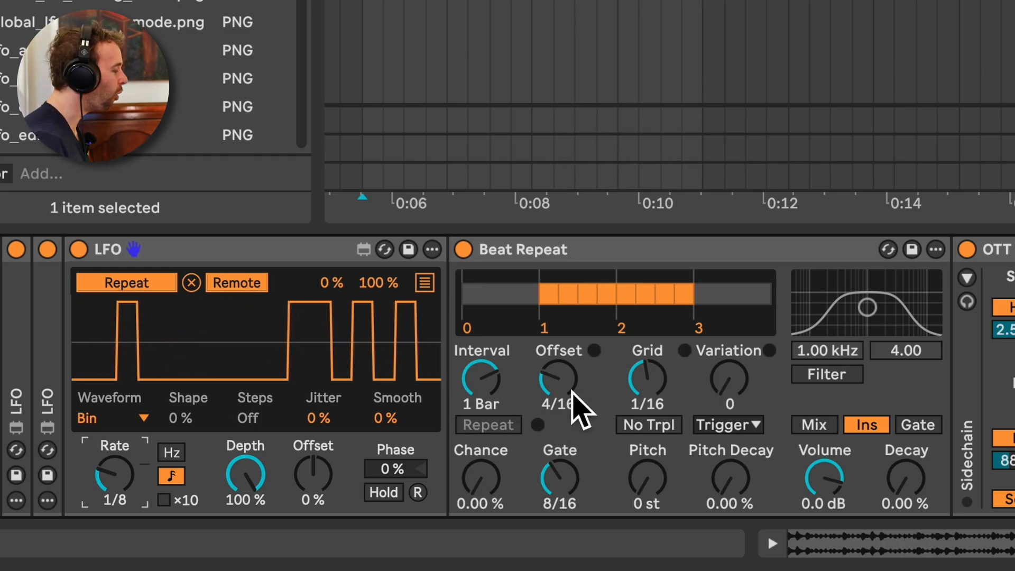
- Set Beat Repeat's Variation to 8 and play the loop
left_click(728, 378)
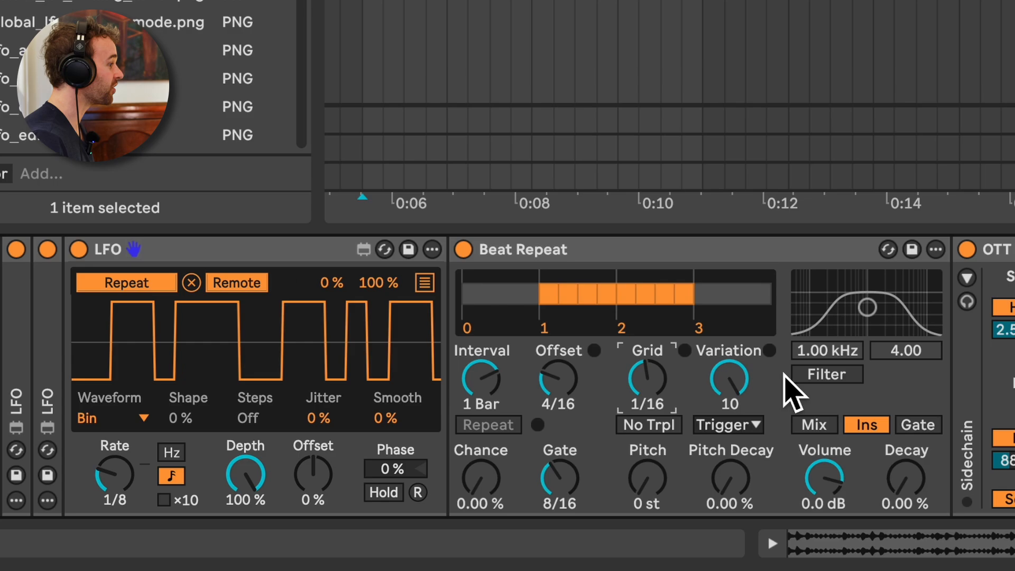
key("space")
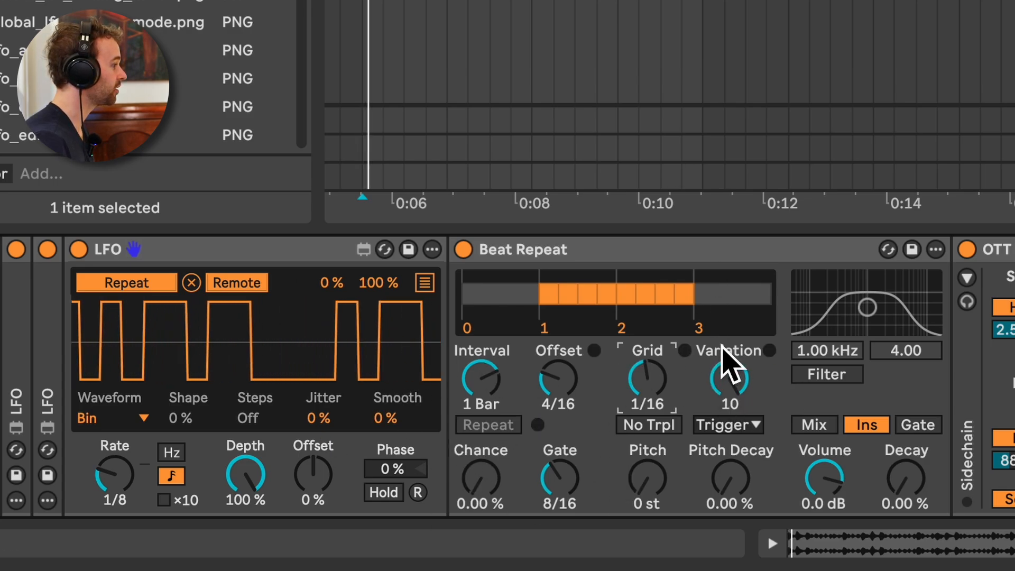
left_click_drag(747, 403, 748, 414)
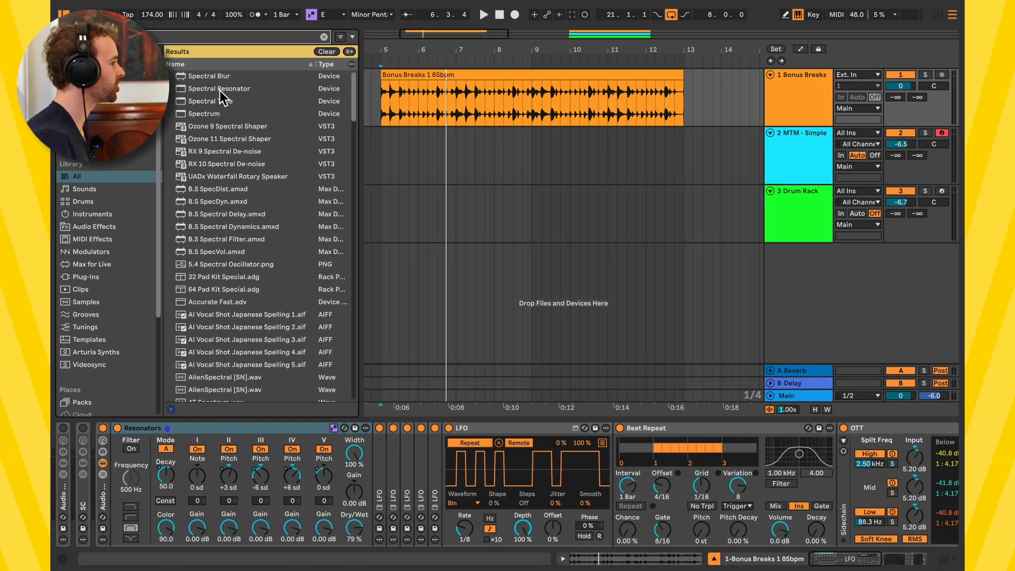
- Add Spectral Resonator ahead of Beat Repeat and move the Repeat LFO between the two devices
left_click_drag(219, 89, 620, 448)
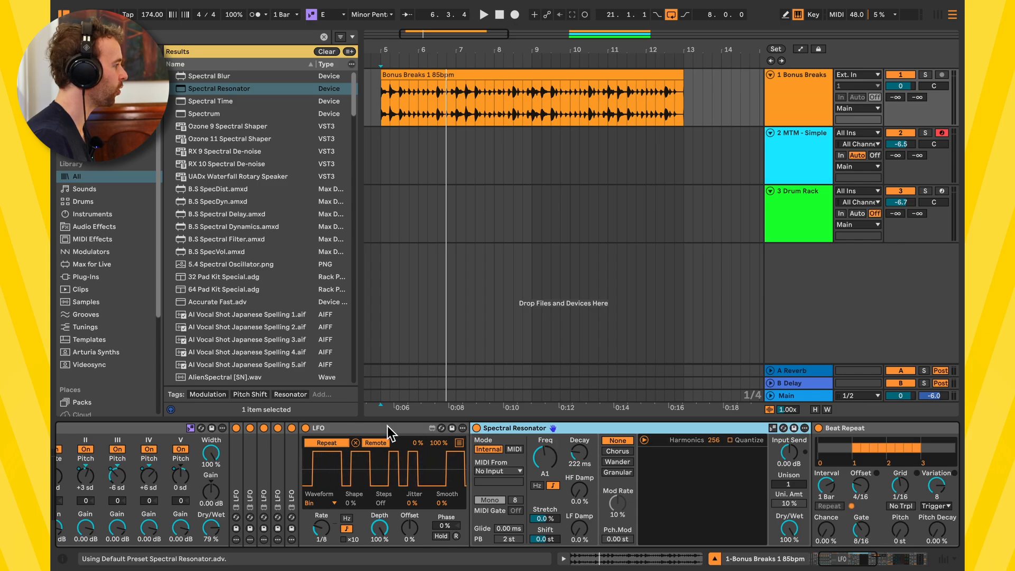
left_click(388, 426)
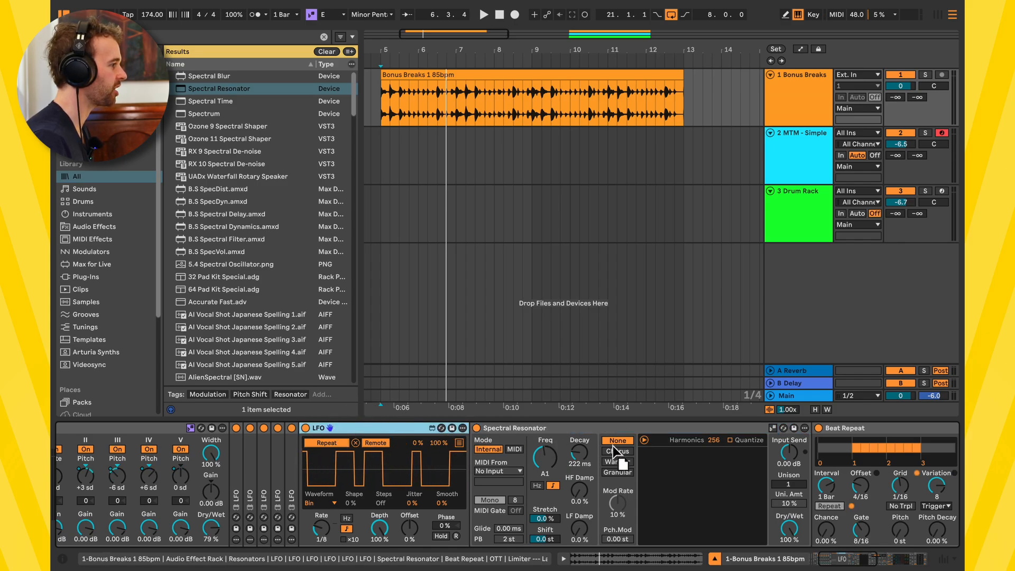
left_click_drag(613, 446, 834, 456)
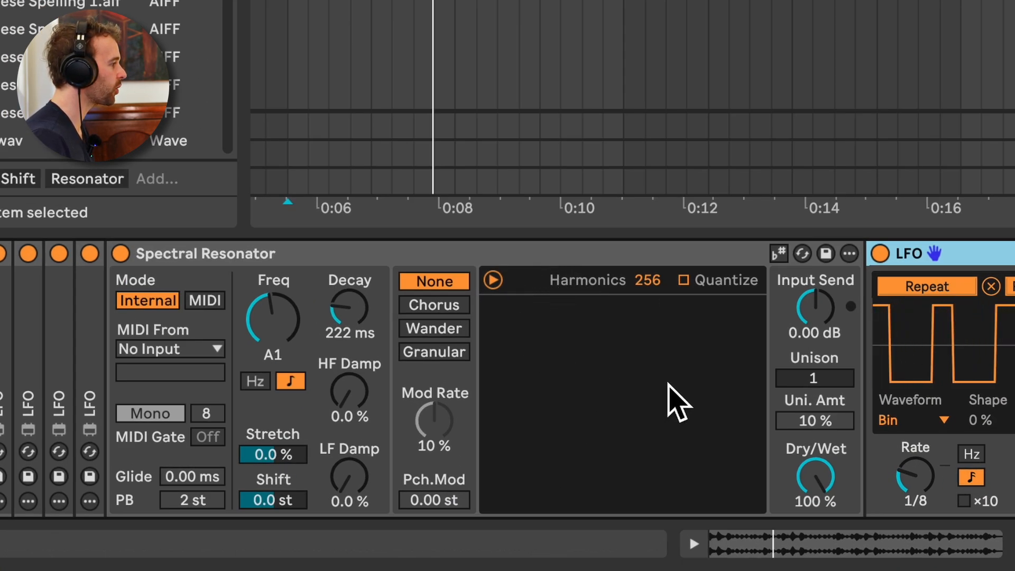
- Make Spectral Resonator follow the current scale, turn on Quantize, keep SD Shift at 0 sd and play the loop
left_click(781, 255)
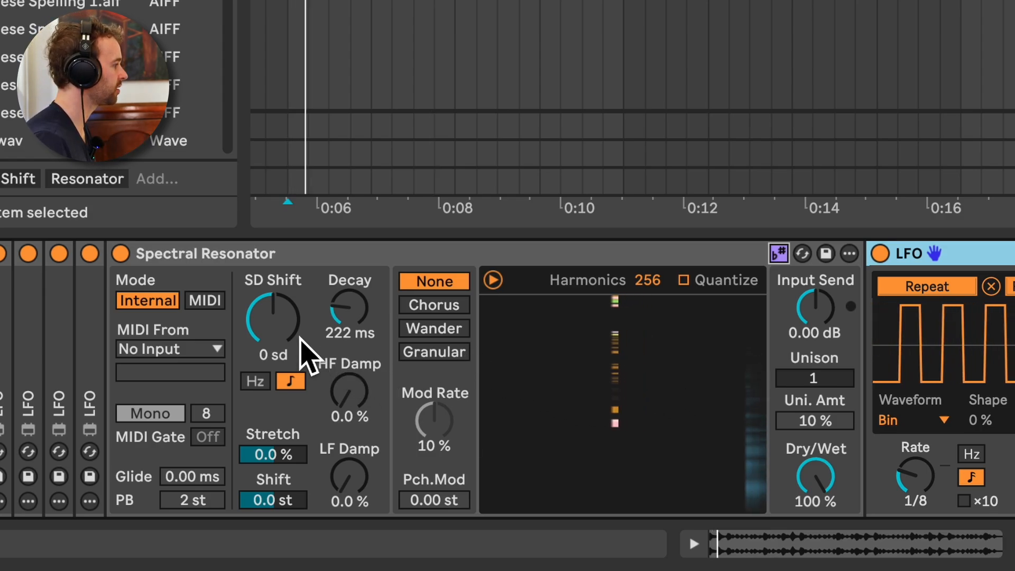
mouse_move(283, 356)
left_mouse_down()
mouse_move(283, 333)
mouse_move(283, 370)
mouse_move(283, 355)
left_mouse_up()
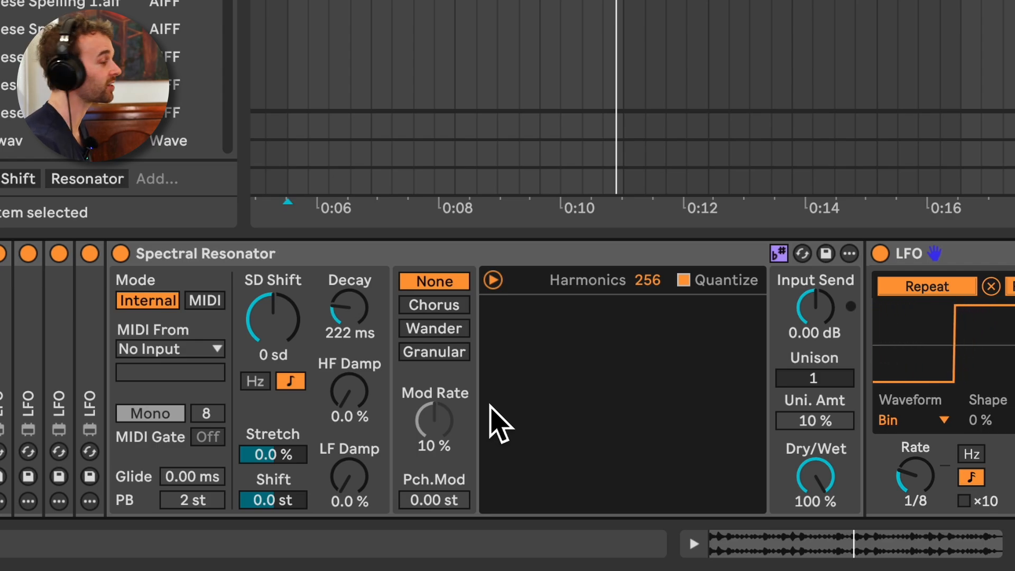
key("space")
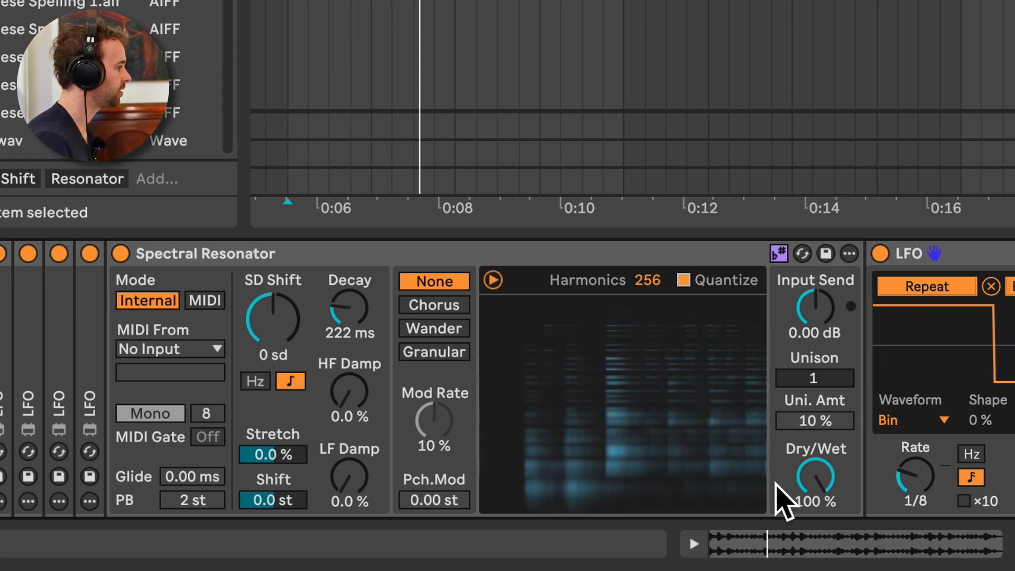
- Set Spectral Resonator to Granular mode with Mod Rate 29 %, Unison 2 and Dry/Wet 0 %, and stop playback
left_click(447, 354)
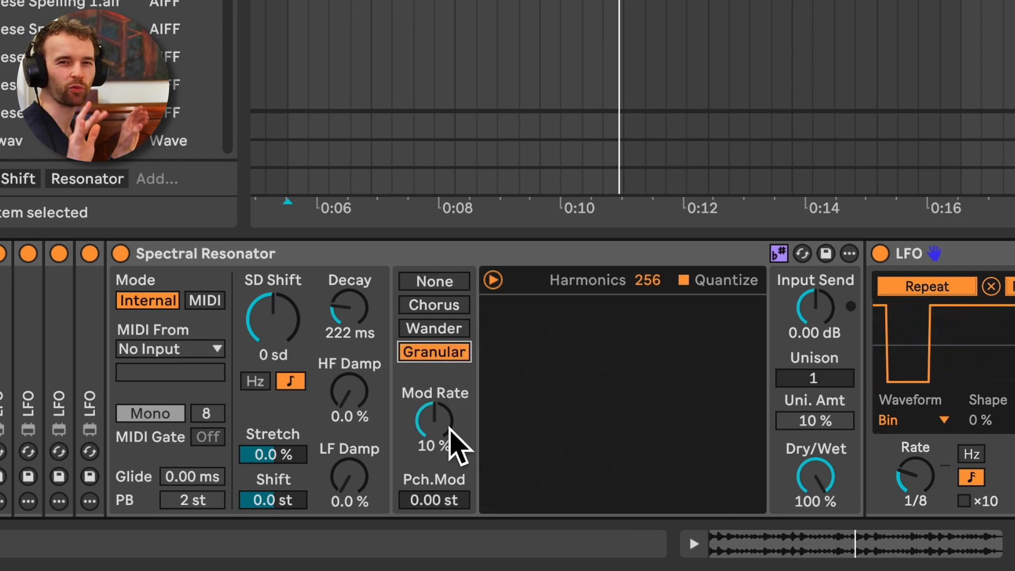
left_click_drag(449, 446, 449, 433)
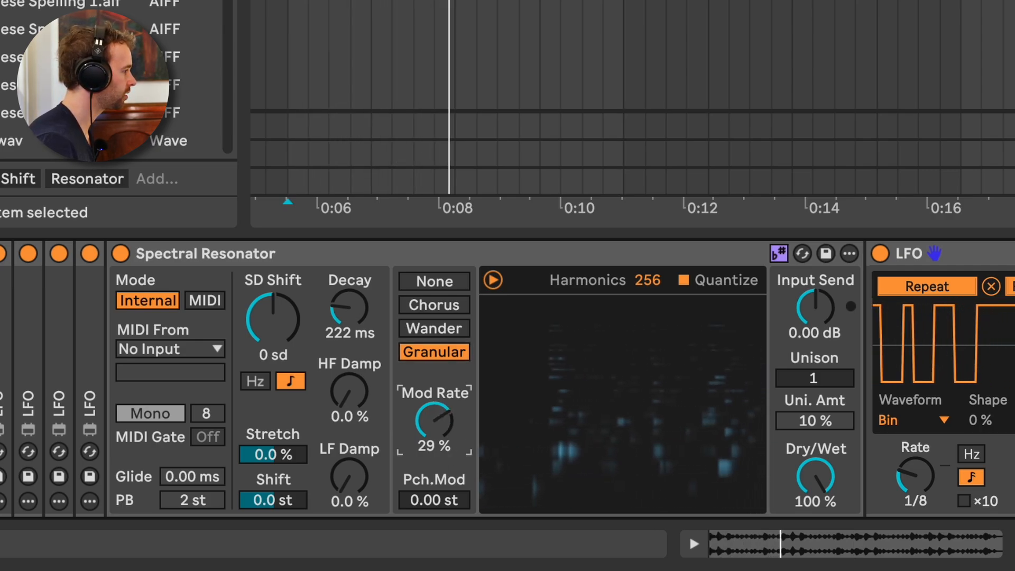
mouse_move(837, 449)
left_mouse_down()
mouse_move(837, 471)
mouse_move(816, 469)
mouse_move(817, 376)
mouse_move(811, 504)
left_mouse_up()
key("space")
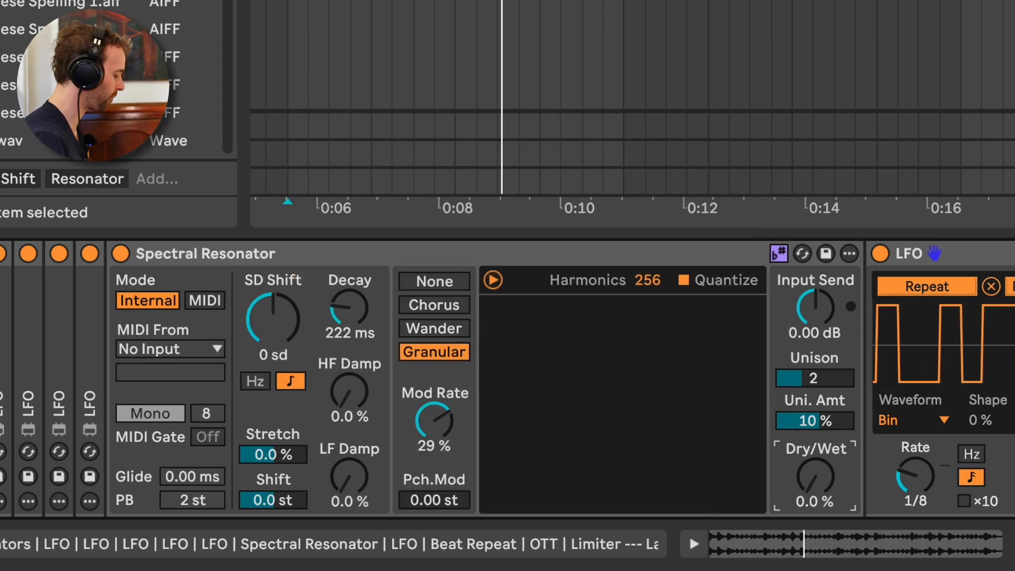
- Add a Shaper modulator from the browser directly after Spectral Resonator
key("super+f")
type("lfo")
key("Down")
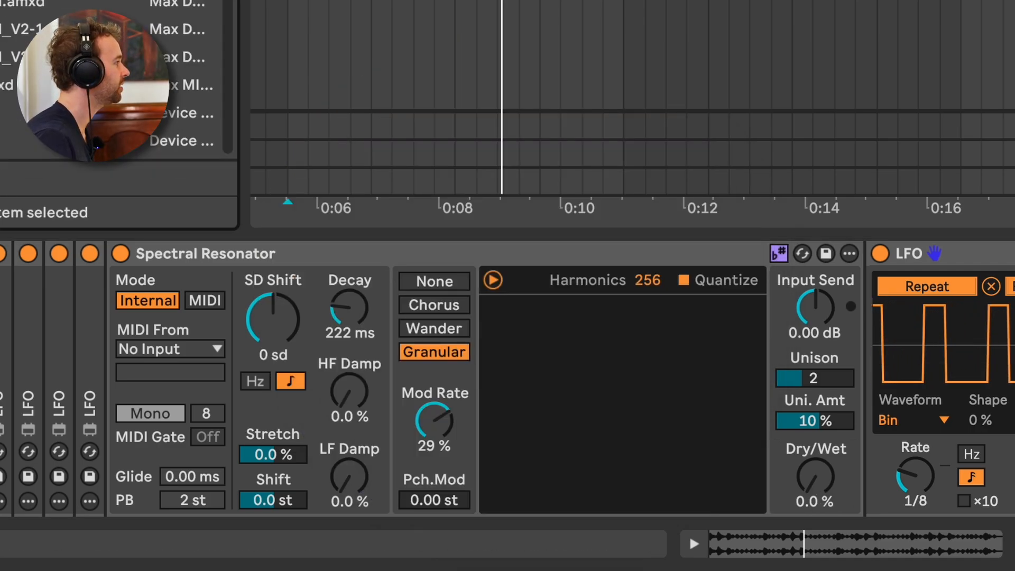
key("Return")
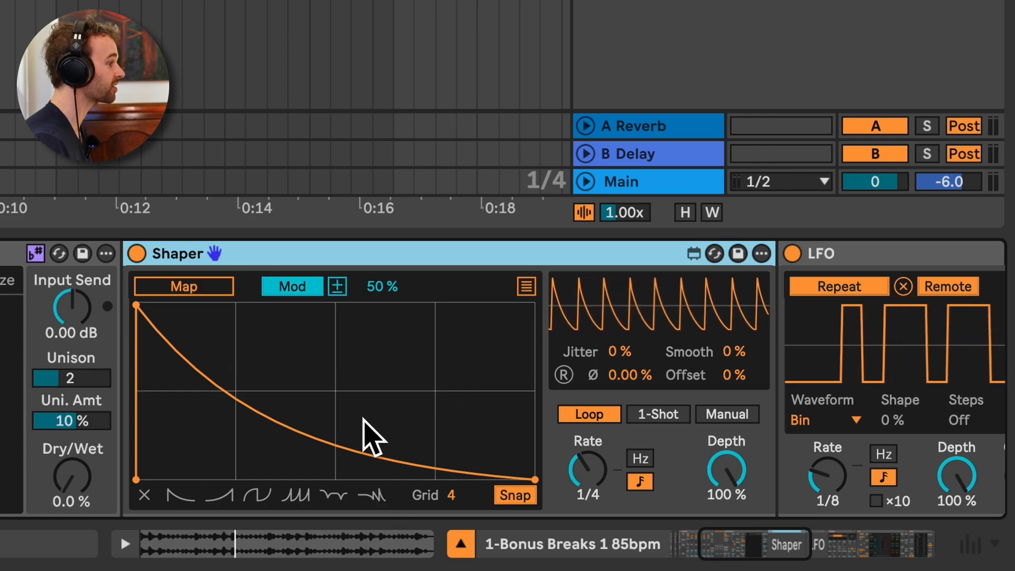
- Try the Shaper's 1-Shot and Manual modes and return it to Loop
left_click(585, 487)
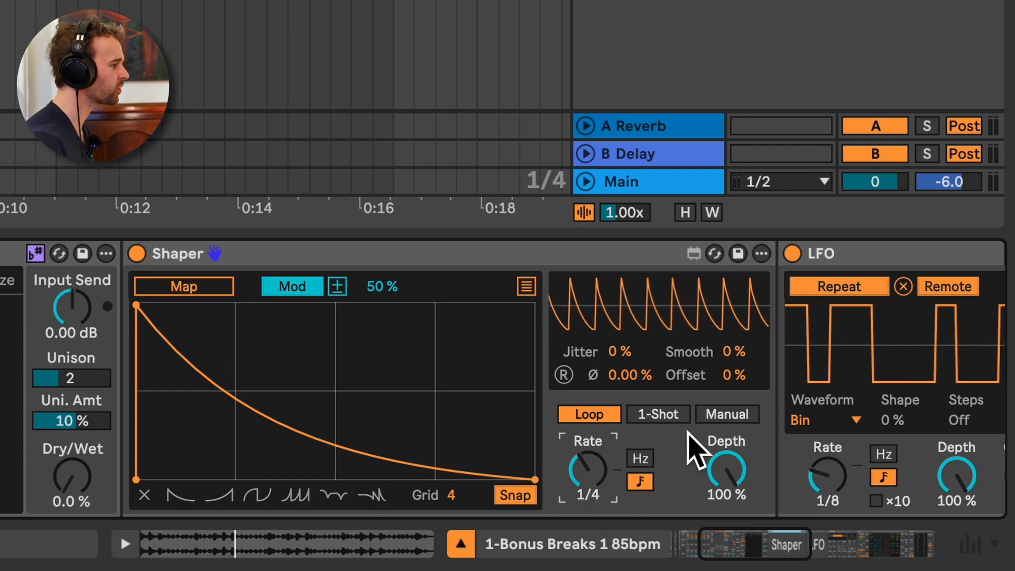
left_click(655, 415)
left_click(706, 417)
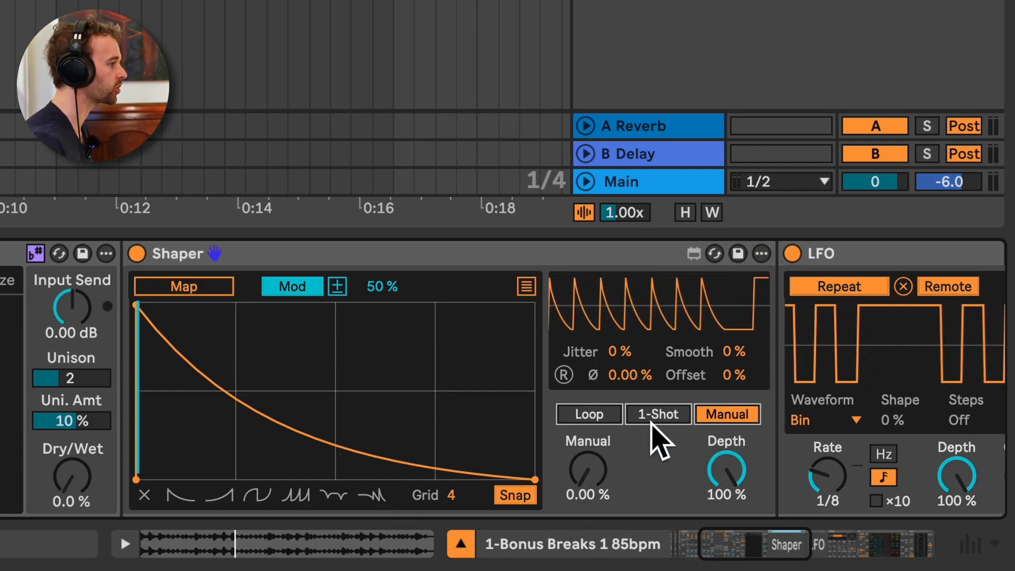
left_click(603, 417)
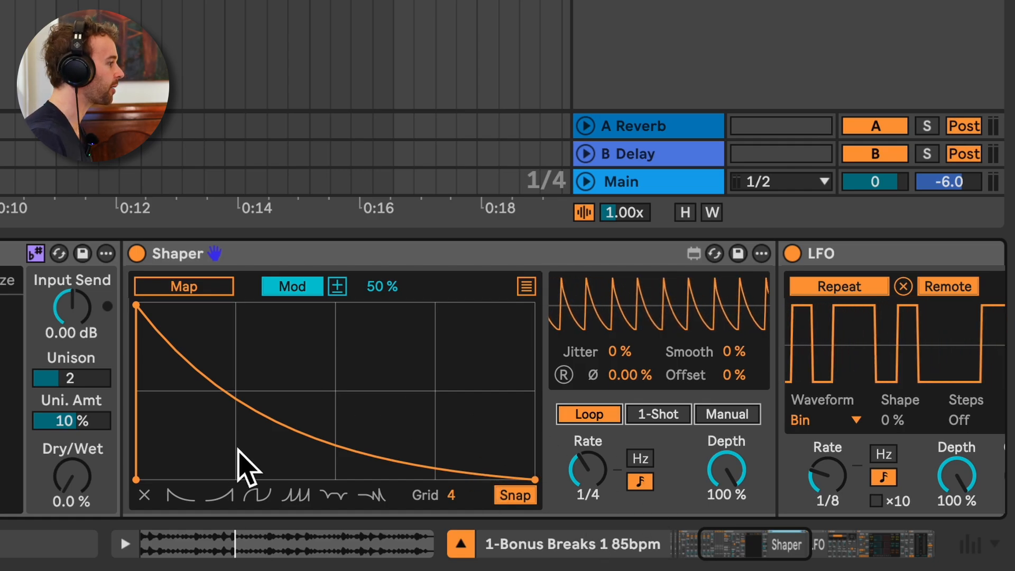
- Map the Shaper to Spectral Resonator's Dry/Wet and set its synced rate to 3
left_click(212, 290)
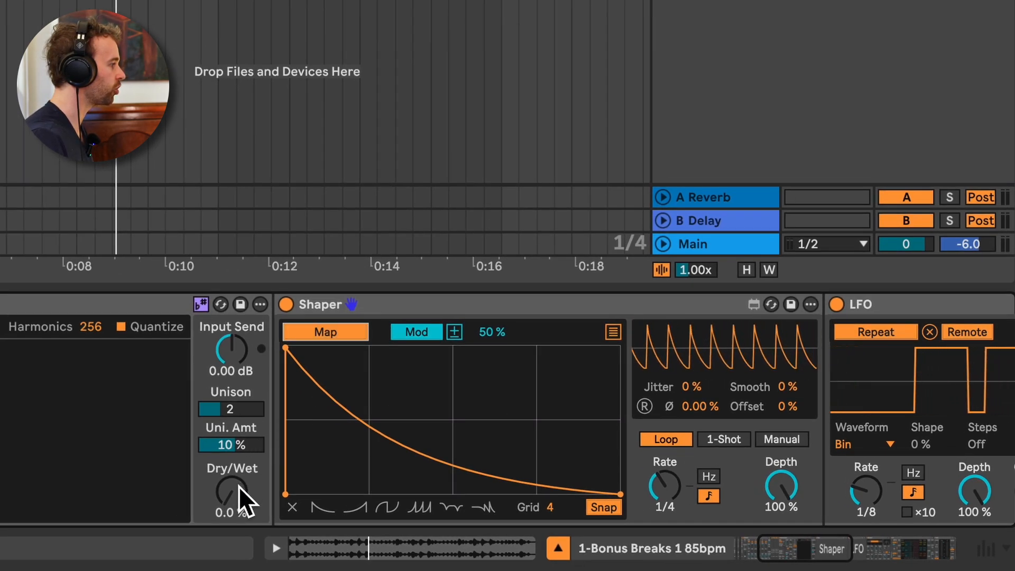
left_click(134, 481)
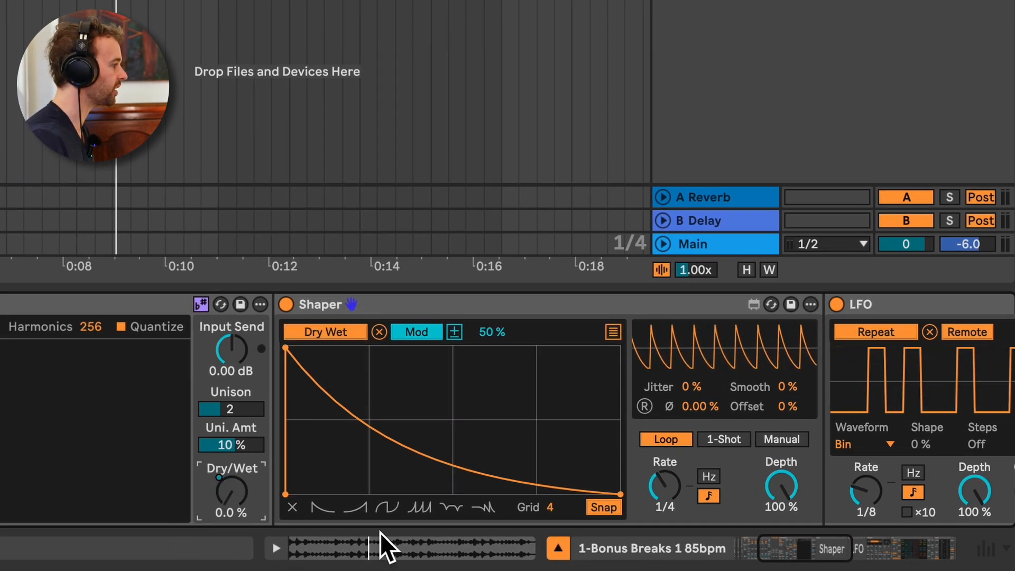
left_click_drag(669, 489, 669, 482)
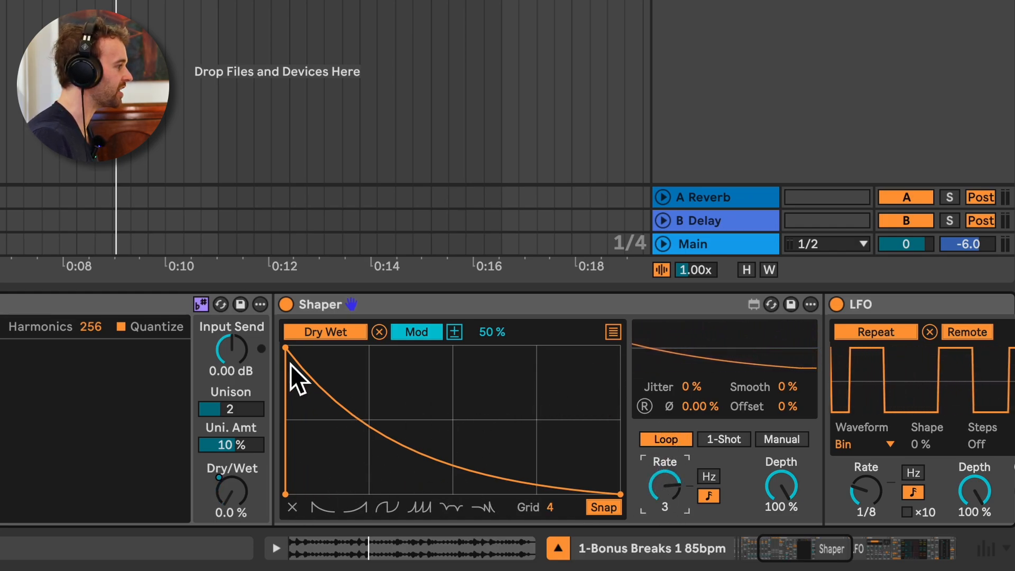
- Reshape the Shaper curve to stay at zero for the first half and ramp linearly to maximum at the end
left_click_drag(286, 348, 620, 346)
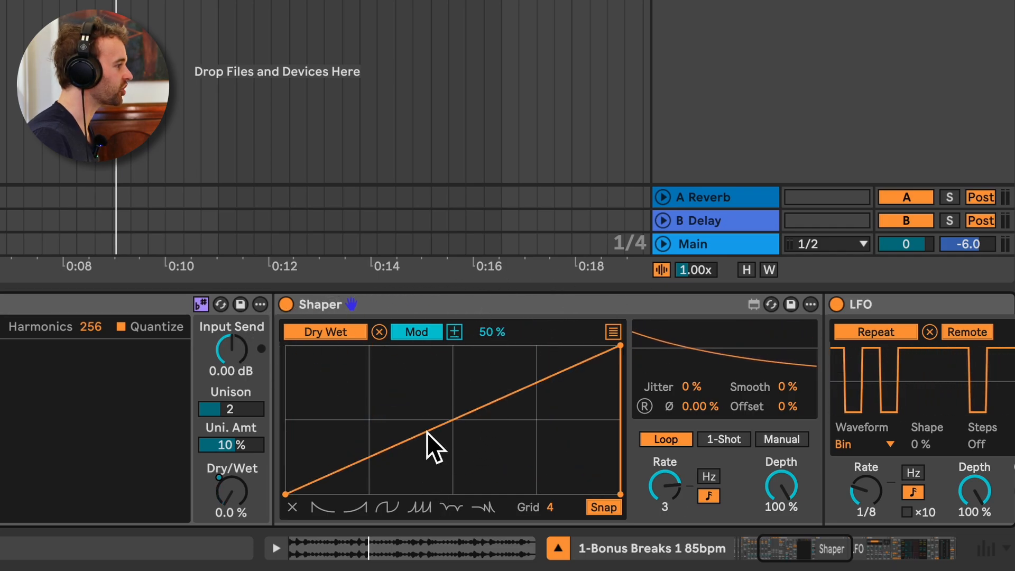
left_click_drag(453, 424, 452, 494)
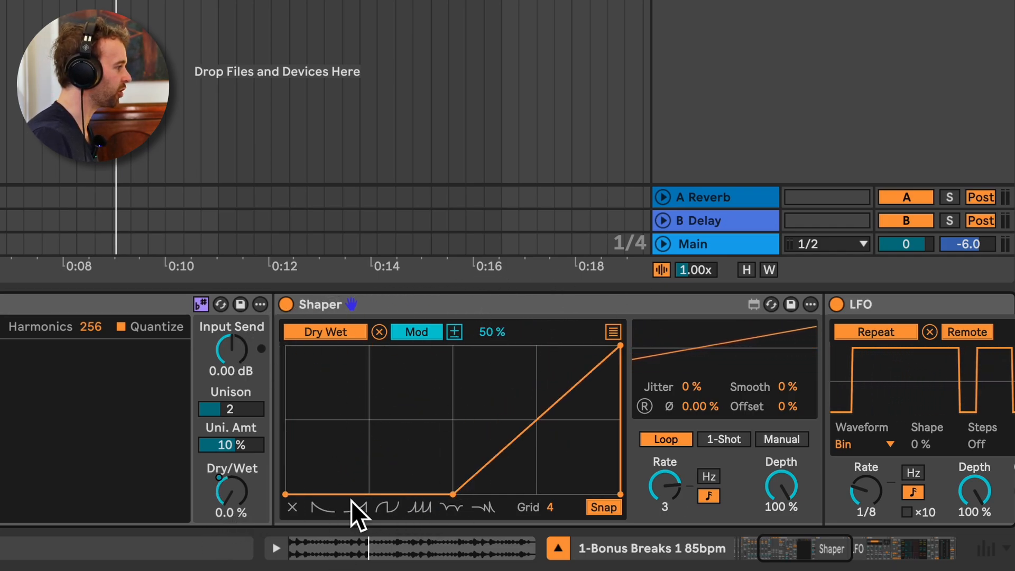
- Make the Shaper's Dry/Wet modulation unipolar and set its amount to 80%
left_click(454, 332)
left_click_drag(492, 332, 499, 305)
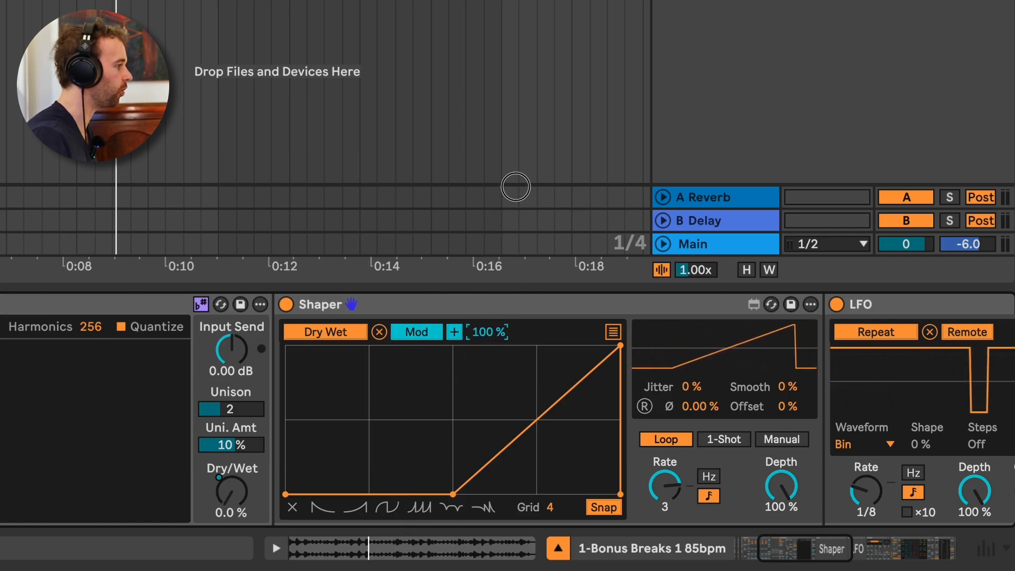
left_click_drag(493, 342, 493, 356)
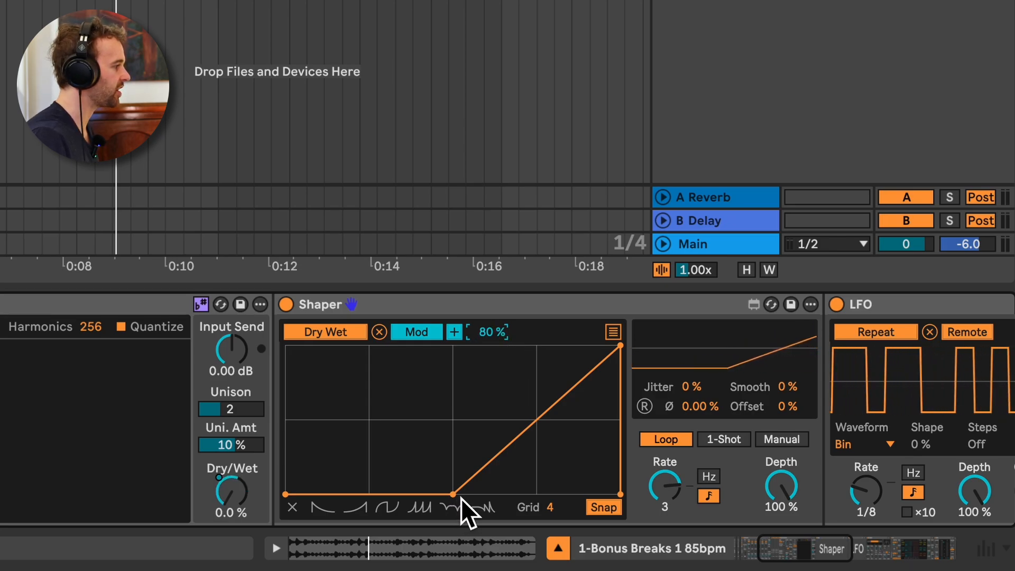
- Reshape the Shaper curve to peak at three quarters and hold its maximum to the end, and set the rate to 4
left_click_drag(544, 417, 540, 324)
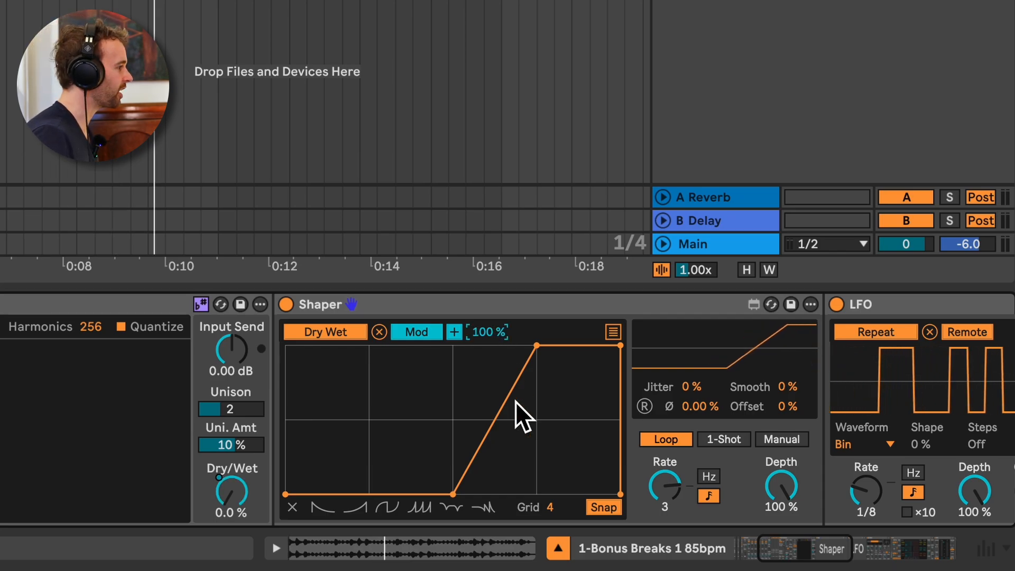
left_click_drag(457, 496, 387, 495)
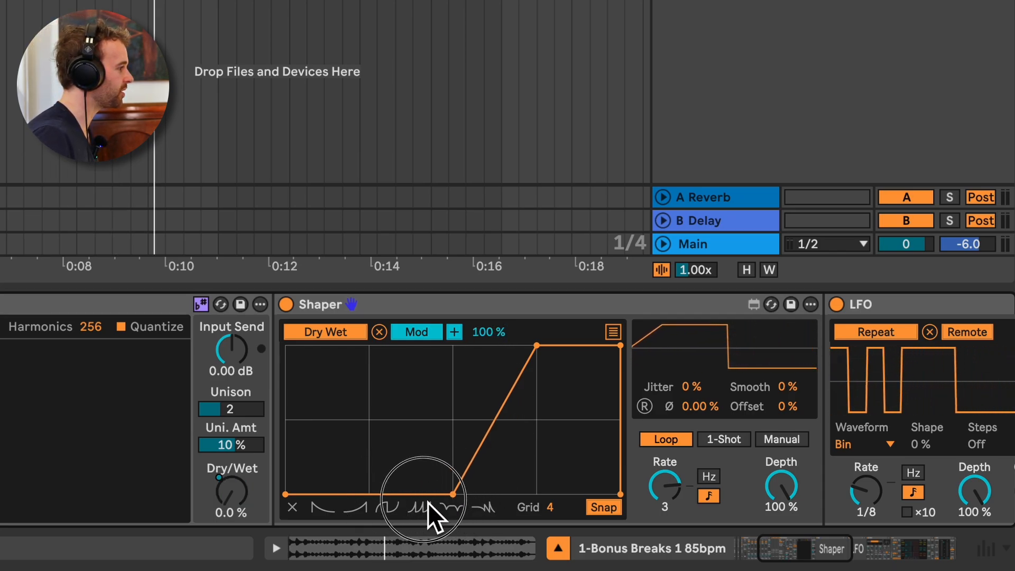
left_click(658, 480)
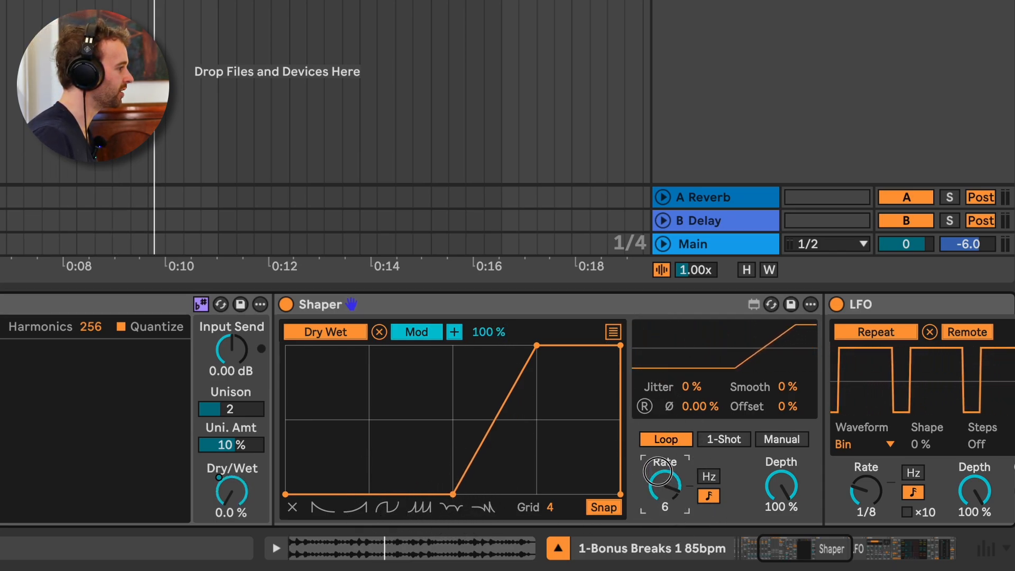
left_click_drag(658, 480, 656, 449)
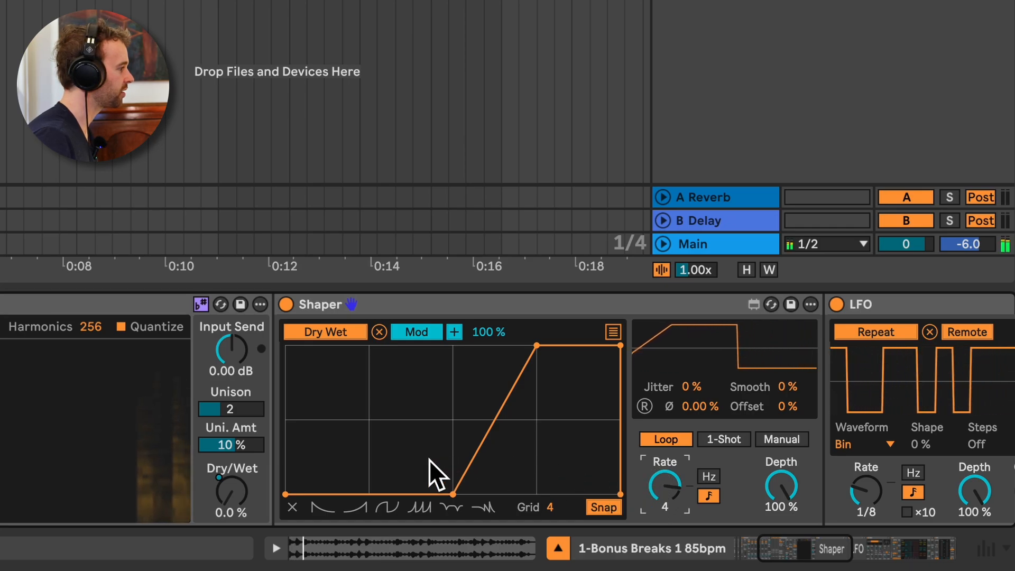
- Bow the Shaper's rising segment upward, set its rate to 2 and its Dry/Wet modulation amount to 85%
left_click_drag(509, 414, 506, 416)
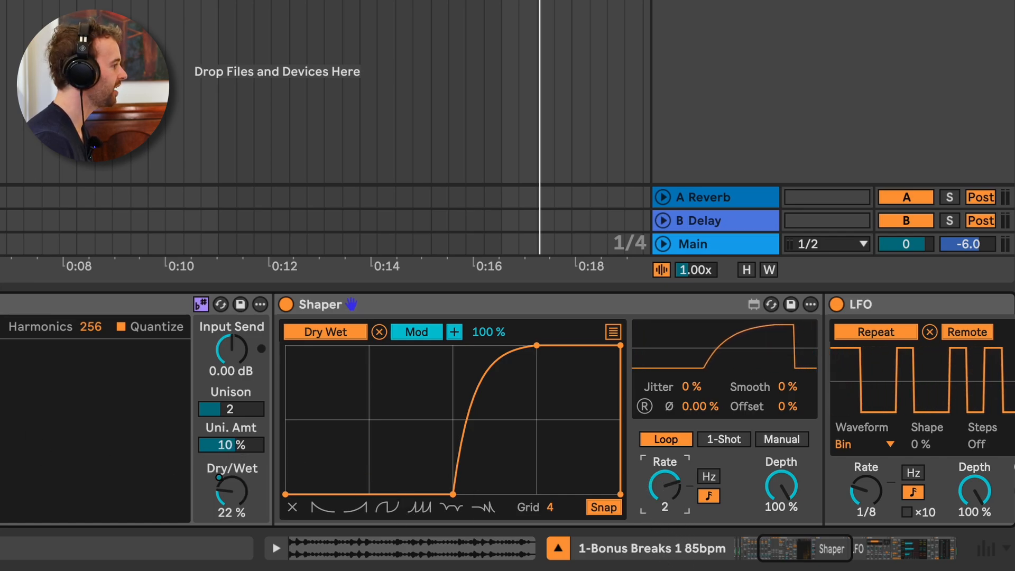
left_click_drag(492, 333, 489, 437)
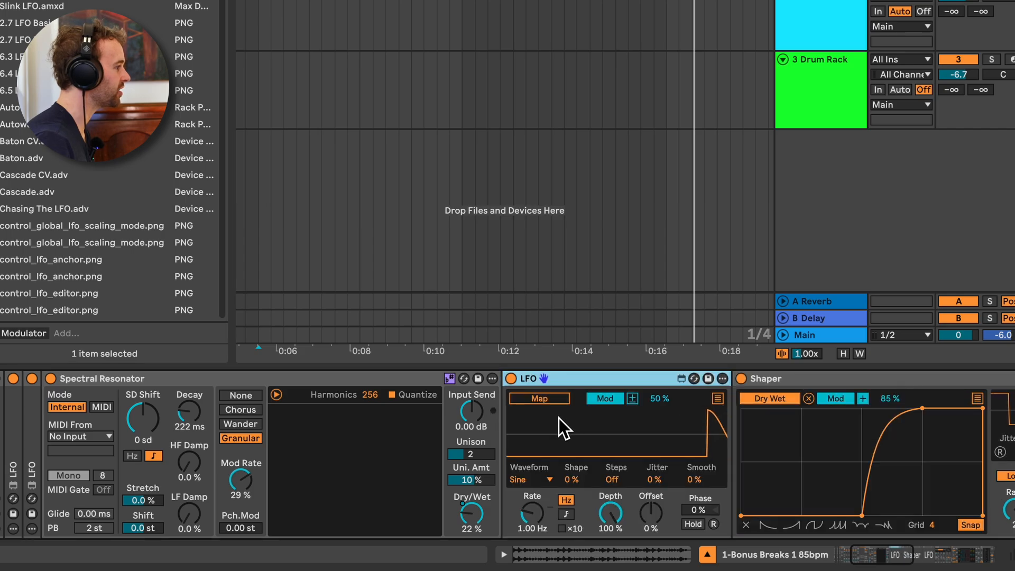
- Map the LFO after Spectral Resonator to its Decay, using a Stray waveform, 0.43 Hz rate and 24.4% depth, and fine-tune the Decay
left_click(541, 400)
left_click(185, 420)
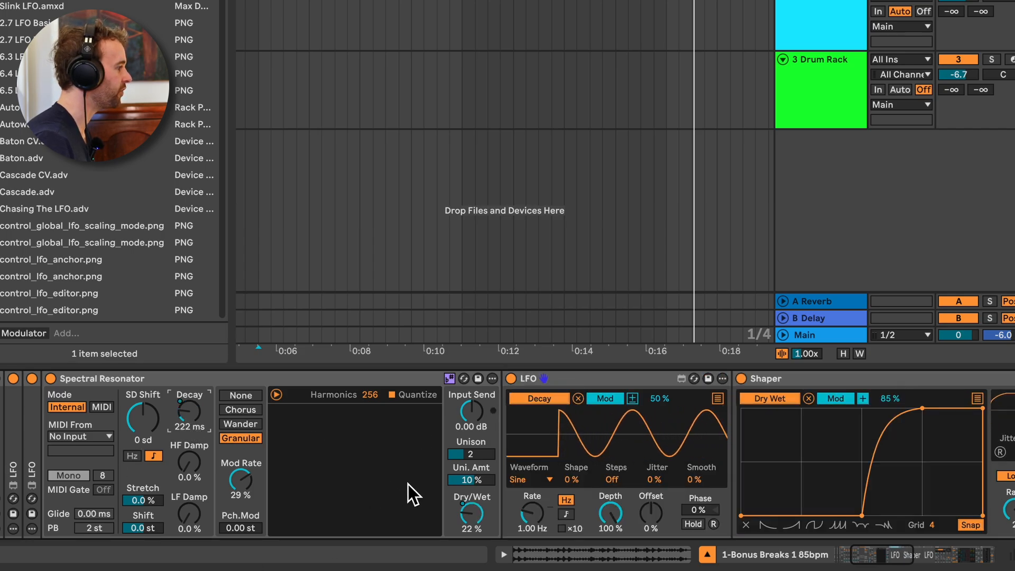
left_click_drag(613, 522, 613, 568)
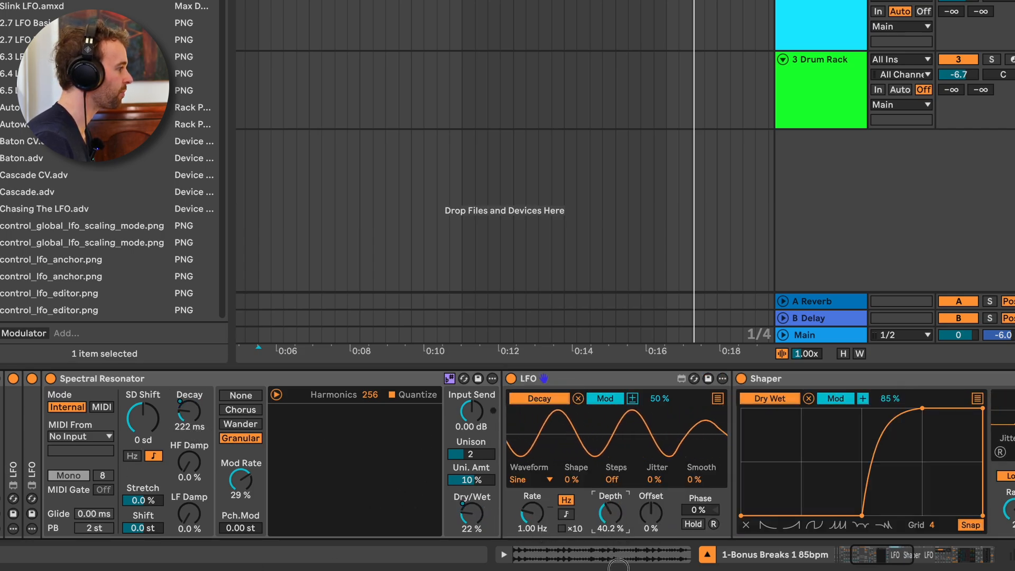
left_click_drag(529, 515, 537, 564)
left_click(541, 484)
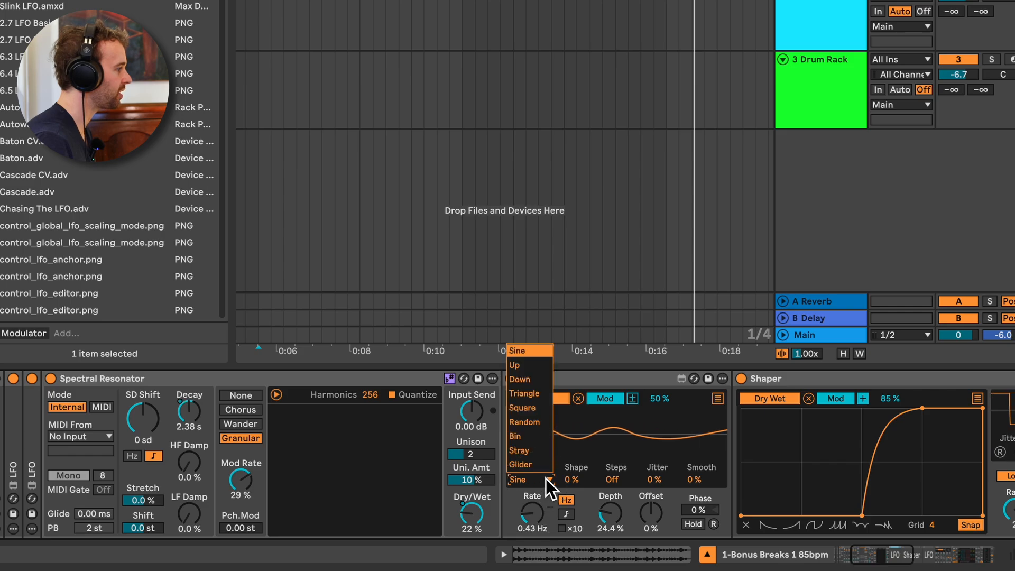
left_click(539, 459)
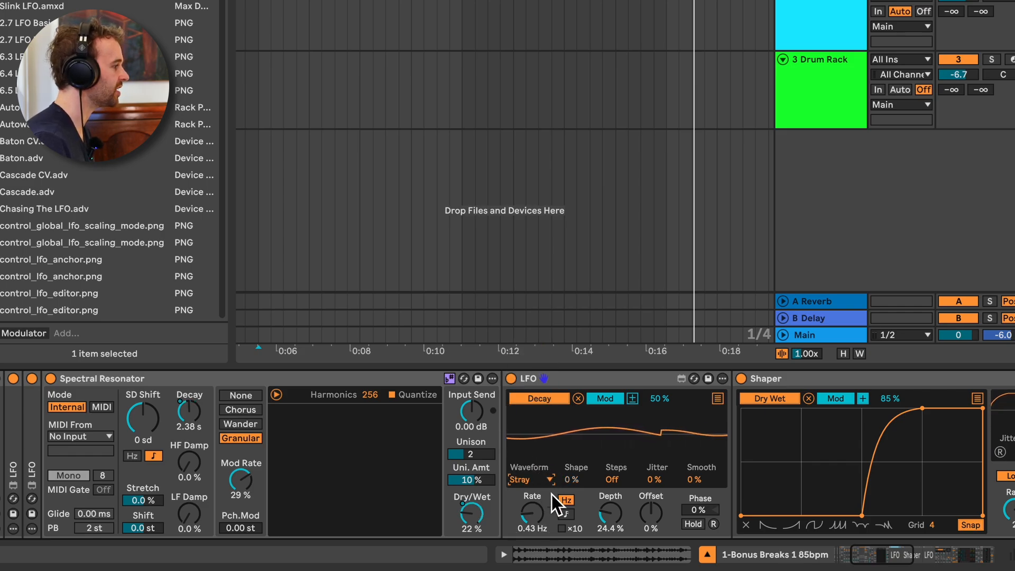
left_click_drag(191, 411, 191, 413)
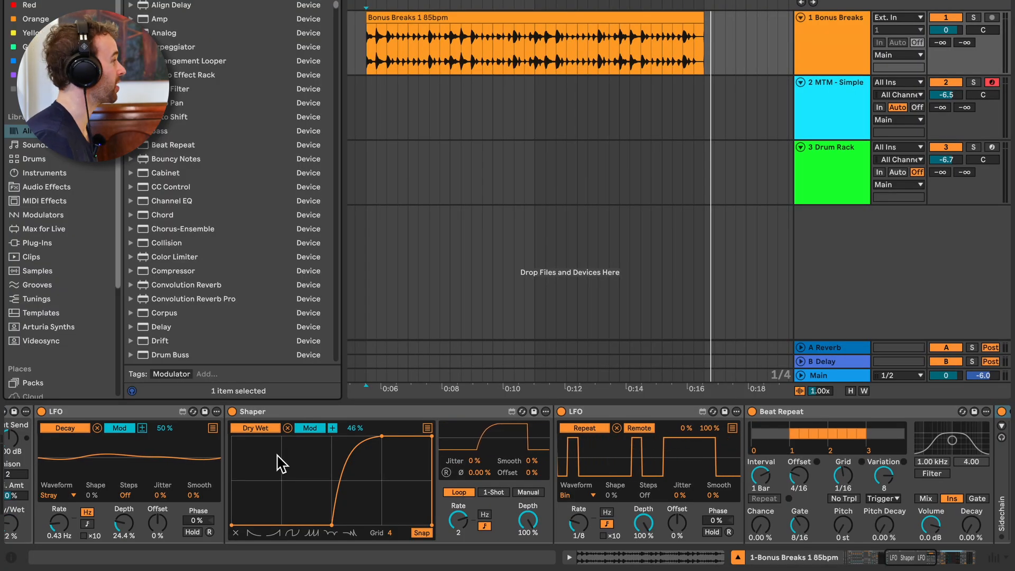
- Find Reverb in the browser and insert it between Beat Repeat and OTT
scroll(277, 463, "right", 3)
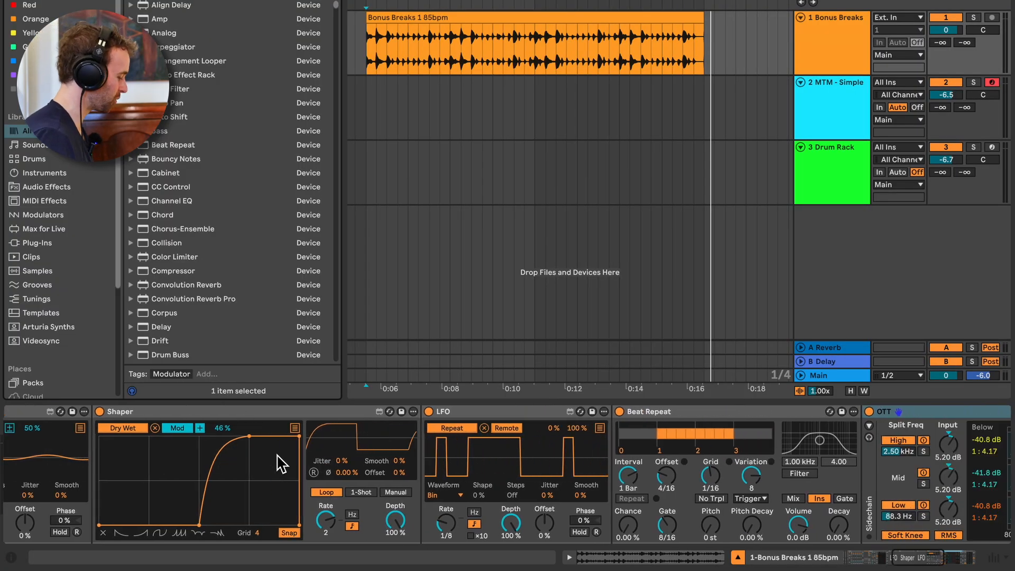
type("rev")
left_click_drag(159, 61, 877, 462)
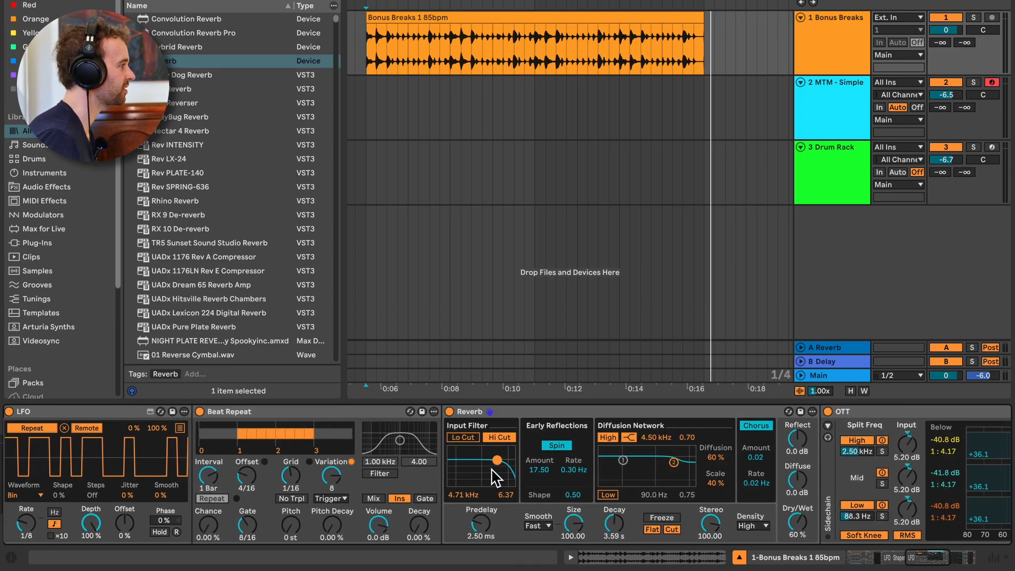
- During playback, enable Reverb's low cut, centre its input filter at 1.79 kHz, and set predelay 4.34 ms, stereo 76.95 and Dry/Wet 36%
key("space")
left_click_drag(492, 469, 483, 476)
left_click_drag(480, 523, 481, 517)
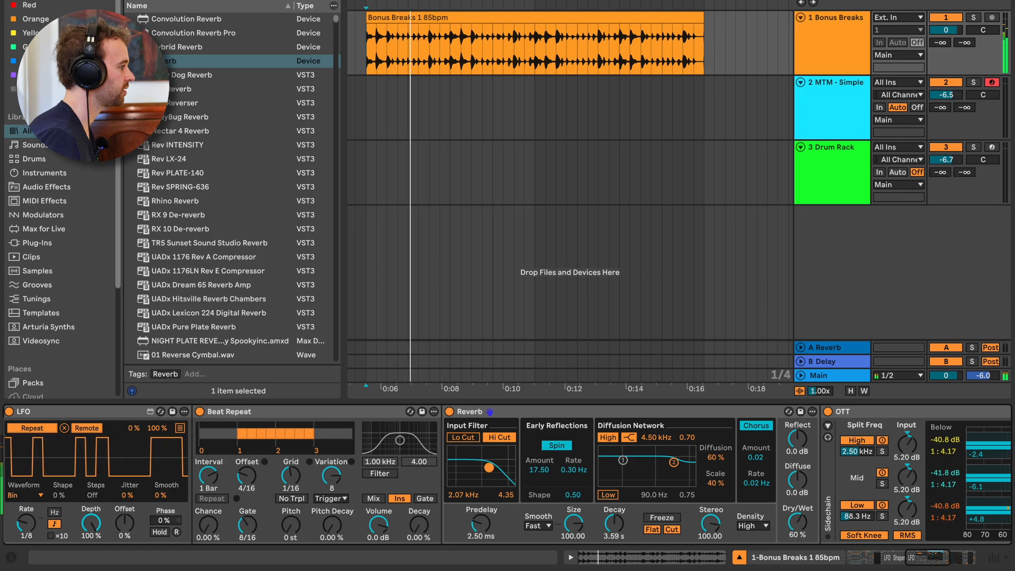
left_click(473, 440)
left_click_drag(488, 468, 485, 465)
left_click_drag(711, 523, 717, 539)
left_click_drag(797, 520, 796, 532)
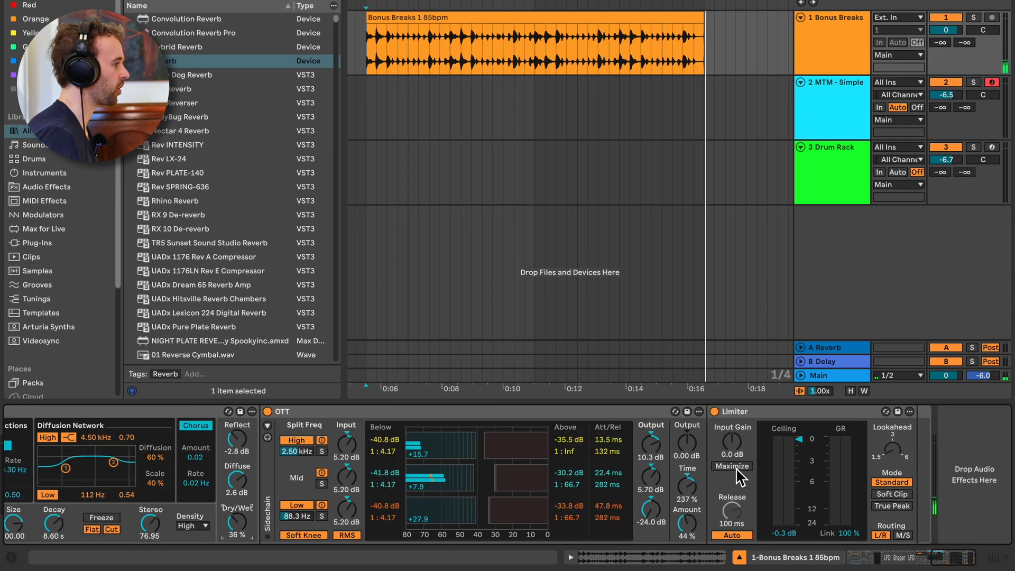
- Enable Maximize on the Limiter and lower its threshold to -8.2 dB
left_click(735, 466)
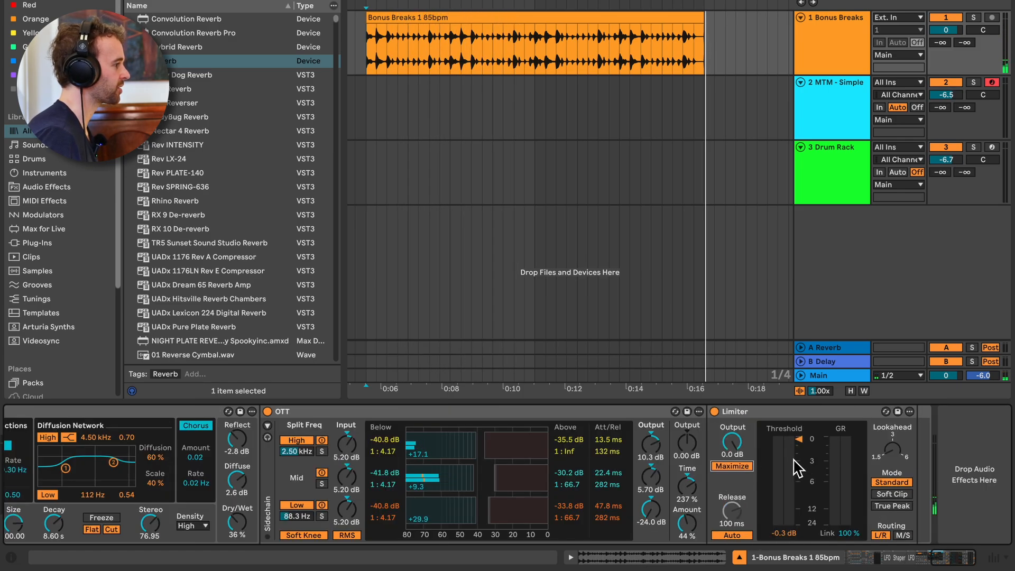
left_click_drag(798, 478, 798, 486)
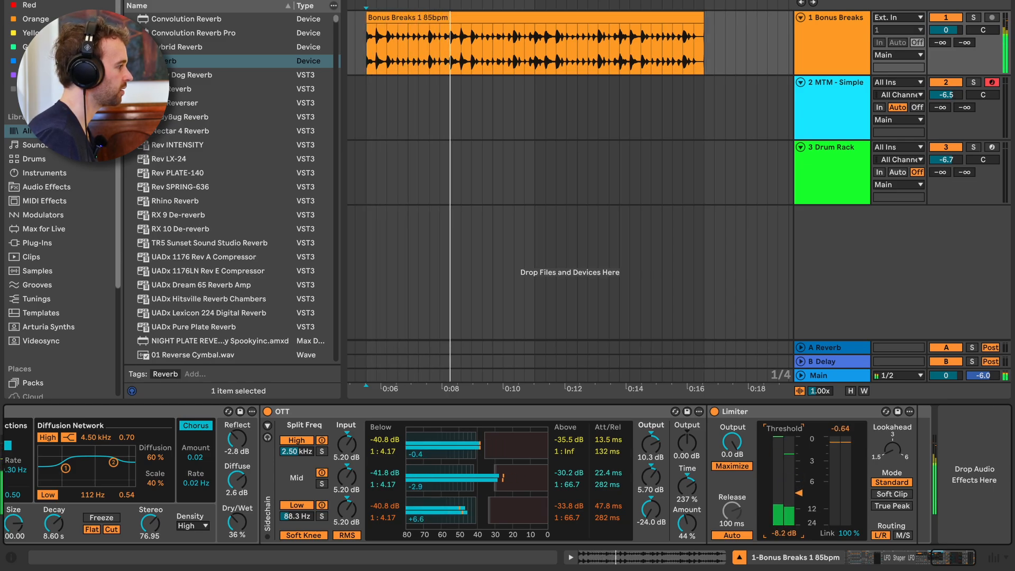
- Set the Reverb's decay time to 3.50 s
scroll(543, 471, "left", 10)
left_click_drag(754, 520, 754, 526)
scroll(761, 521, "right", 1)
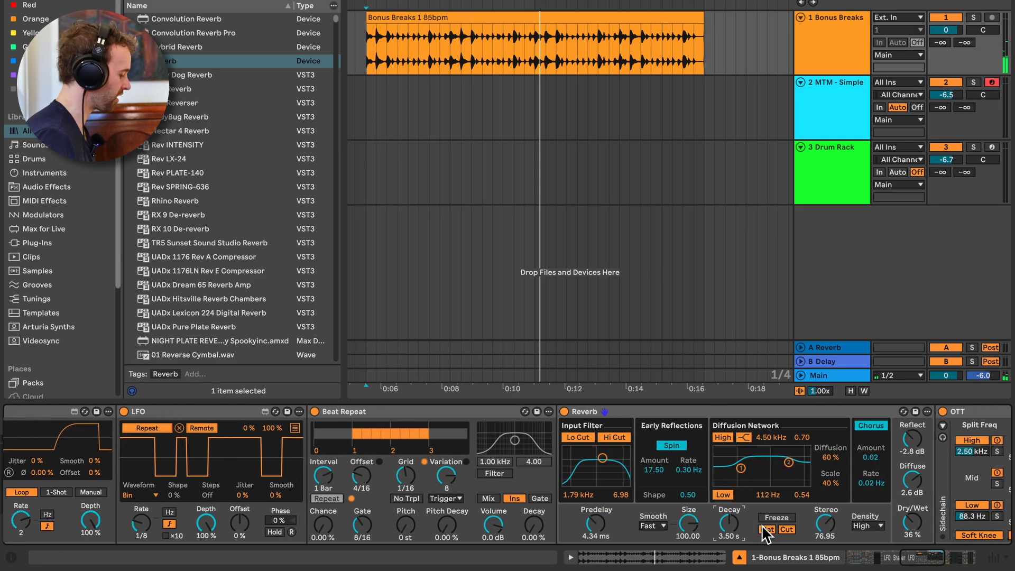
- Insert EQ Eight after Reverb and cut 194 Hz by 7.31 dB with band 4 and 1.29 kHz by 3.60 dB with band 5
key("super+f")
type("eq")
left_click_drag(167, 33, 950, 503)
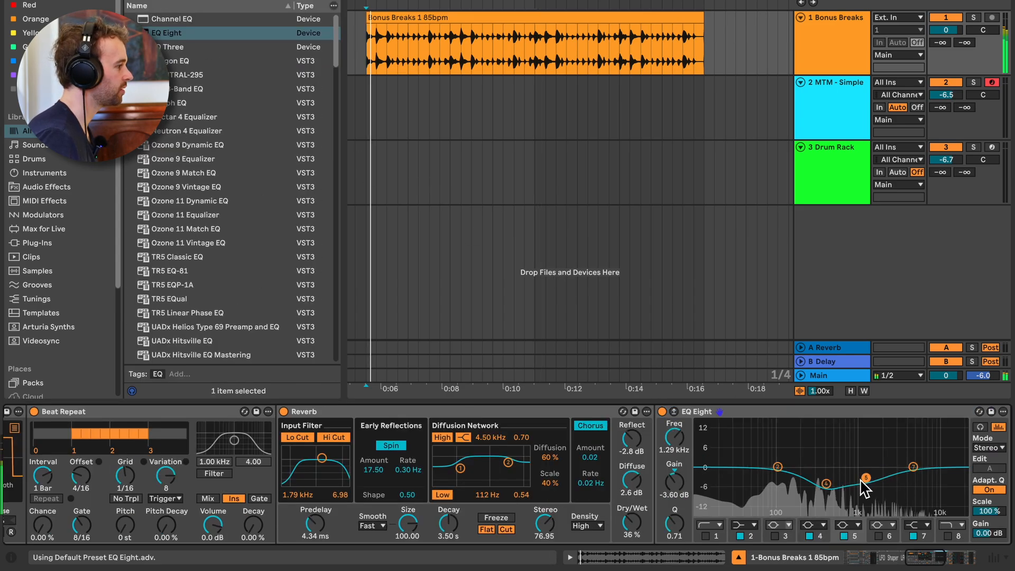
left_click_drag(826, 483, 800, 489)
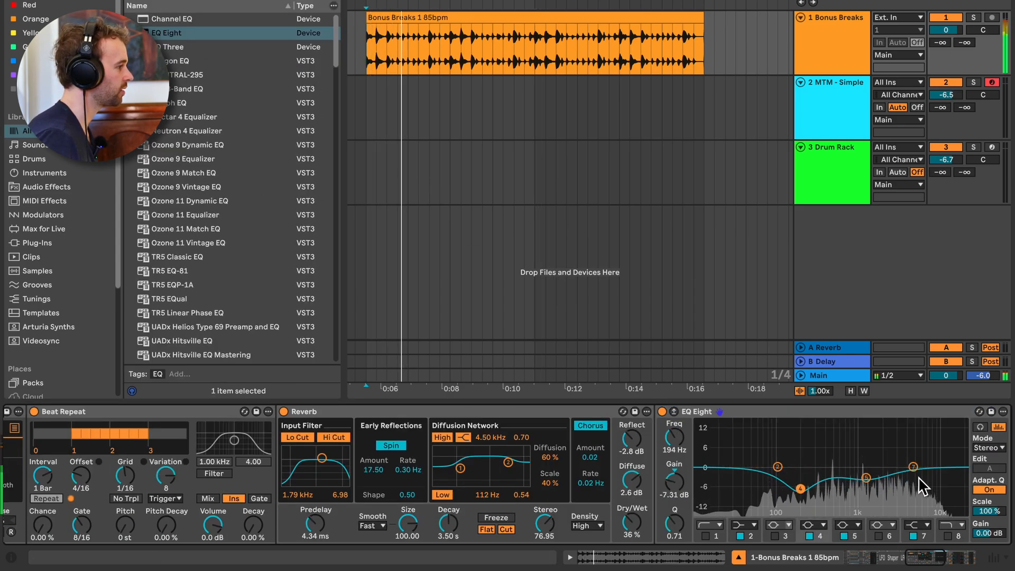
key("space")
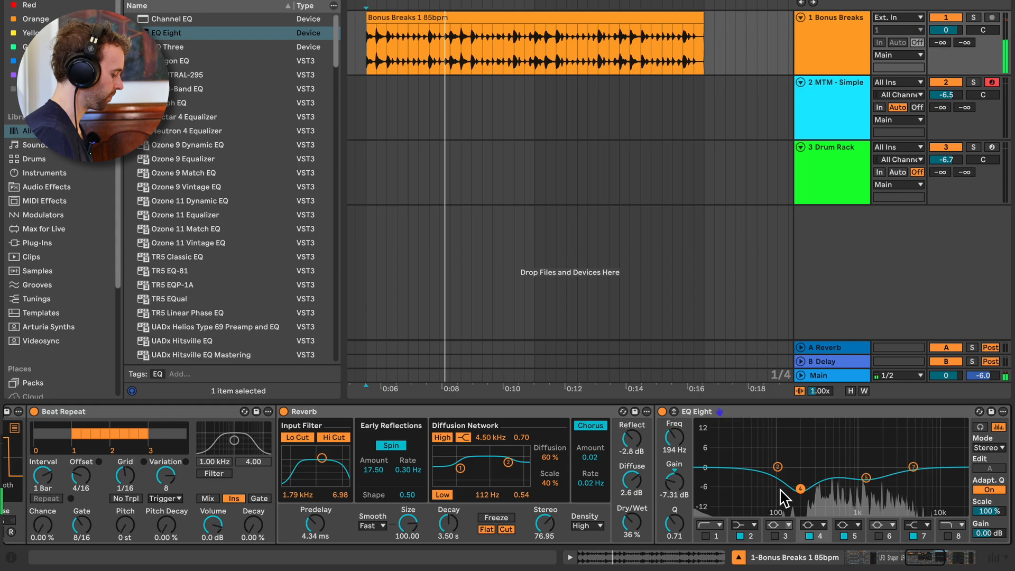
- Insert a Glue Compressor between EQ Eight and OTT and adjust its release and threshold
key("super+f")
type("glue")
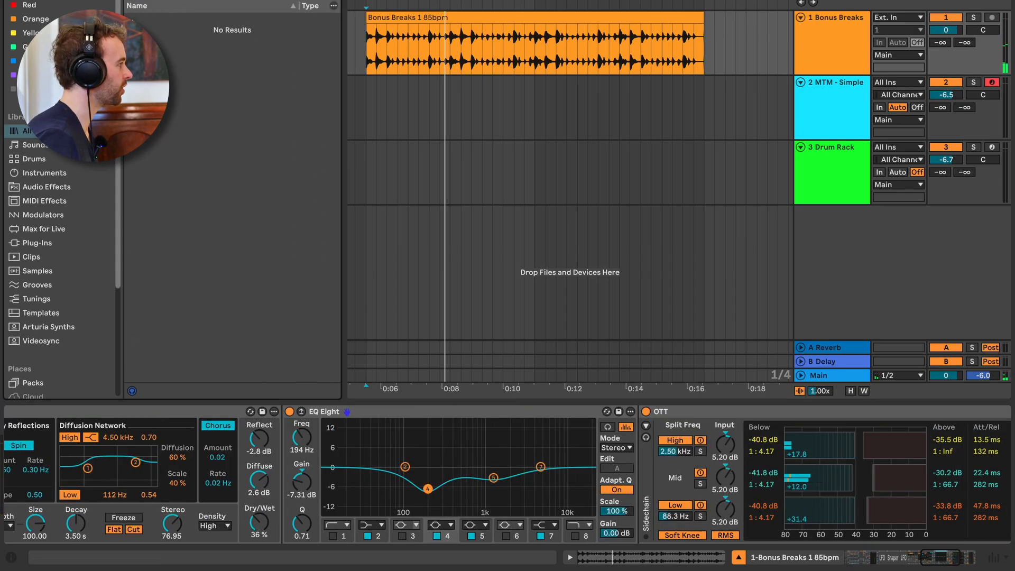
left_click_drag(196, 24, 633, 442)
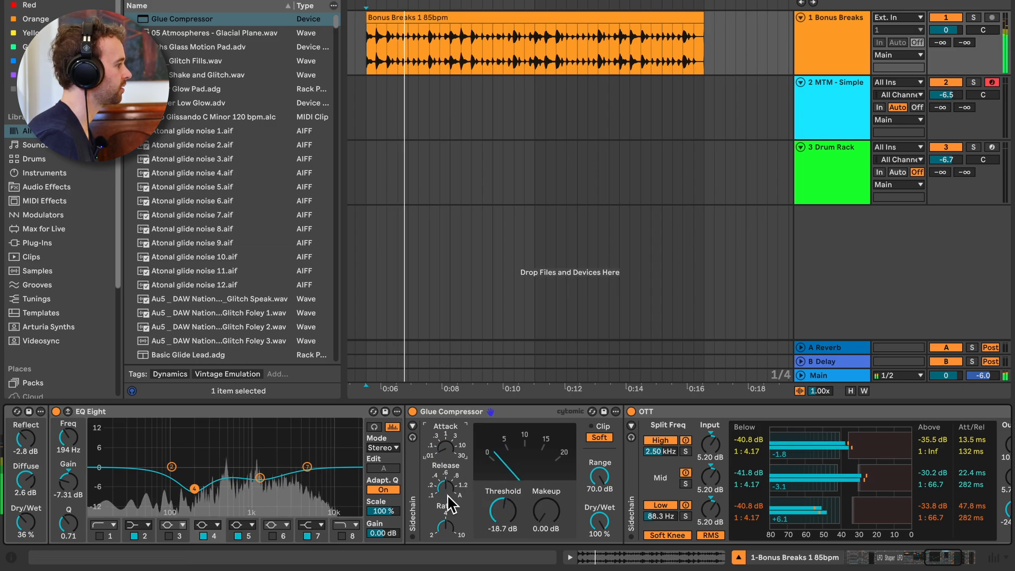
left_click_drag(444, 493, 444, 503)
left_click_drag(516, 521, 550, 510)
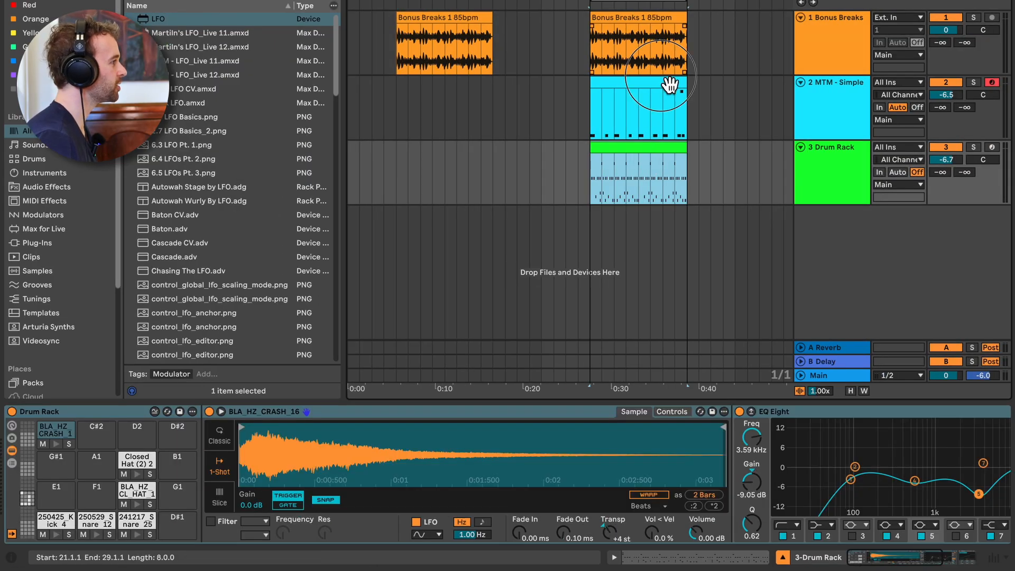
- Move the selected break, sub and drum rack clips together to start at bar 5
left_click_drag(669, 85, 470, 98)
key("z")
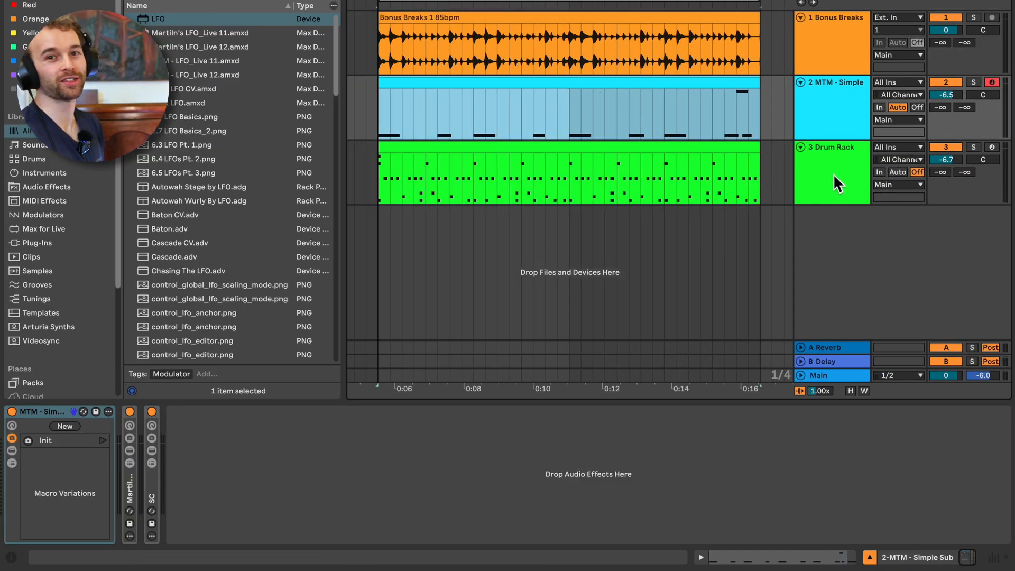
- Play the full arrangement and examine the Bonus Breaks device chain, including Spectral Resonator, Shaper, Vocoder and their LFOs
left_click(680, 25)
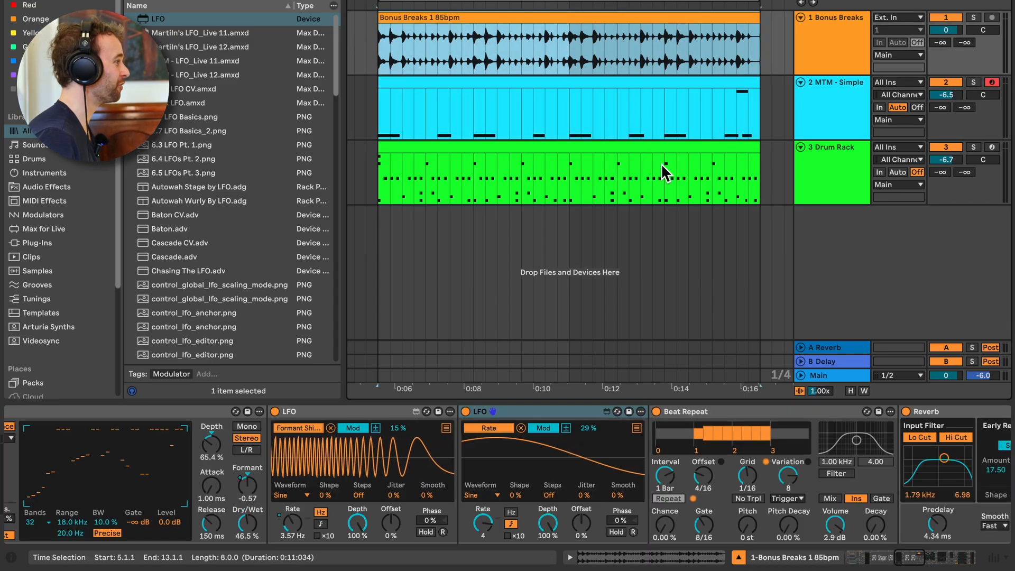
scroll(904, 454, "right", 15)
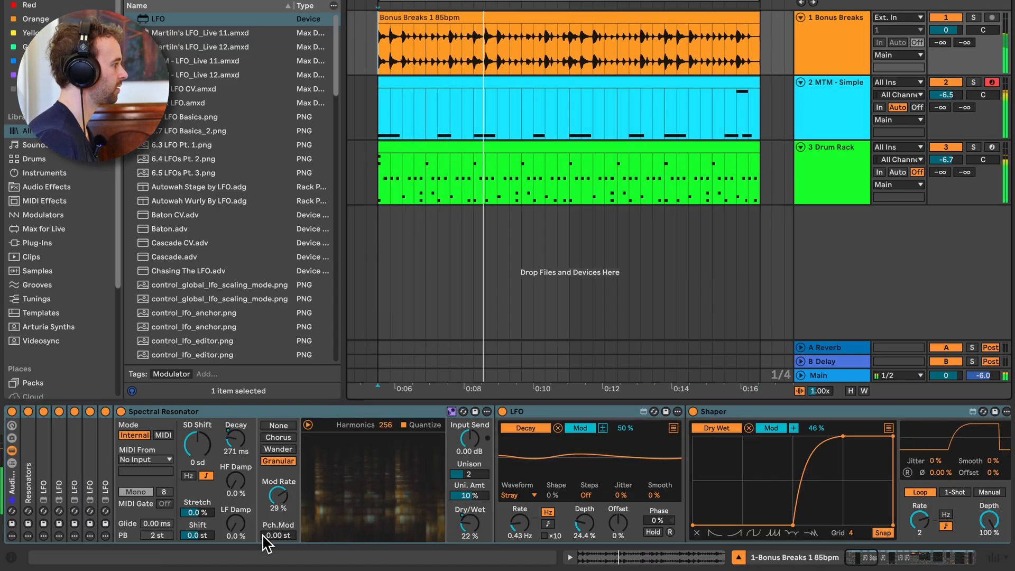
scroll(595, 478, "right", 15)
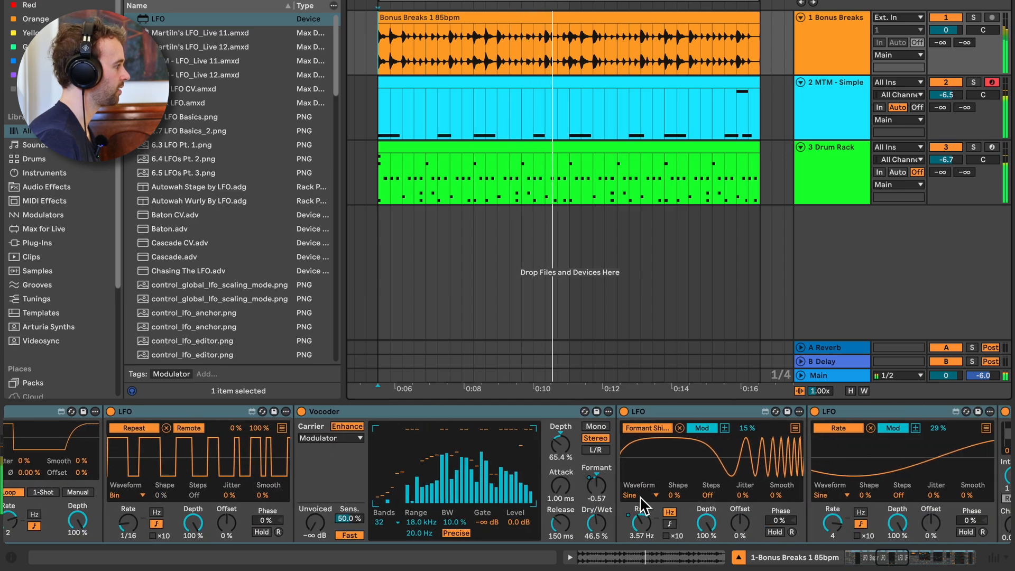
scroll(341, 520, "left", 5)
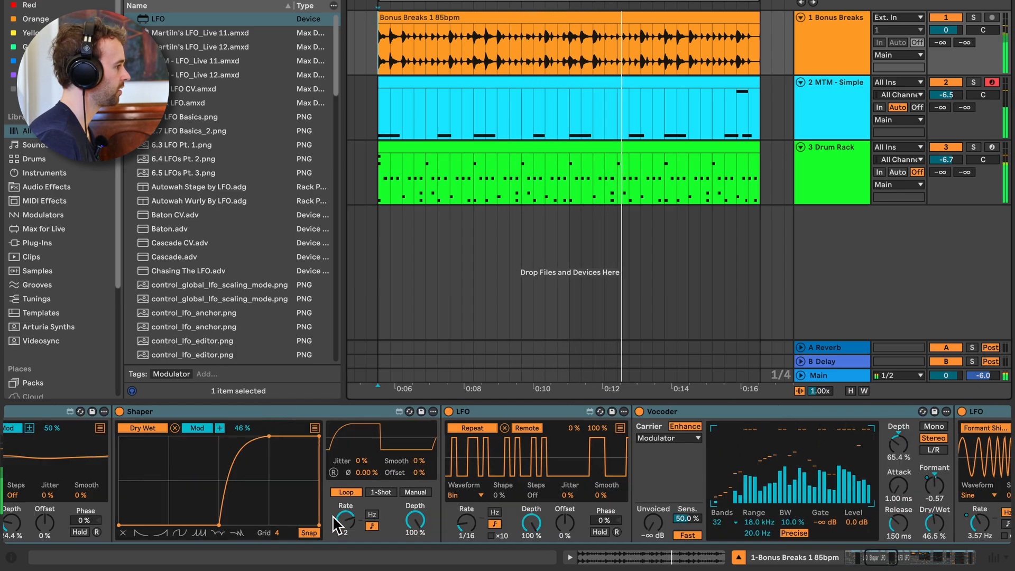
scroll(336, 518, "right", 12)
scroll(394, 523, "right", 10)
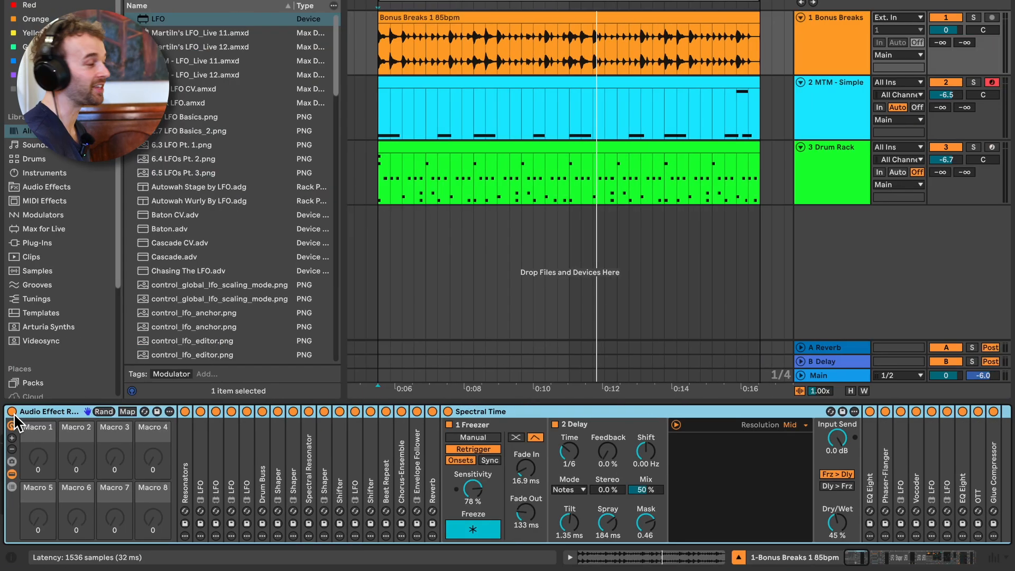
- Examine the extended Audio Effect Rack, unfolding its Shifter, Phaser-Flanger and Chorus-Ensemble and selecting Spectral Time
double_click(372, 459)
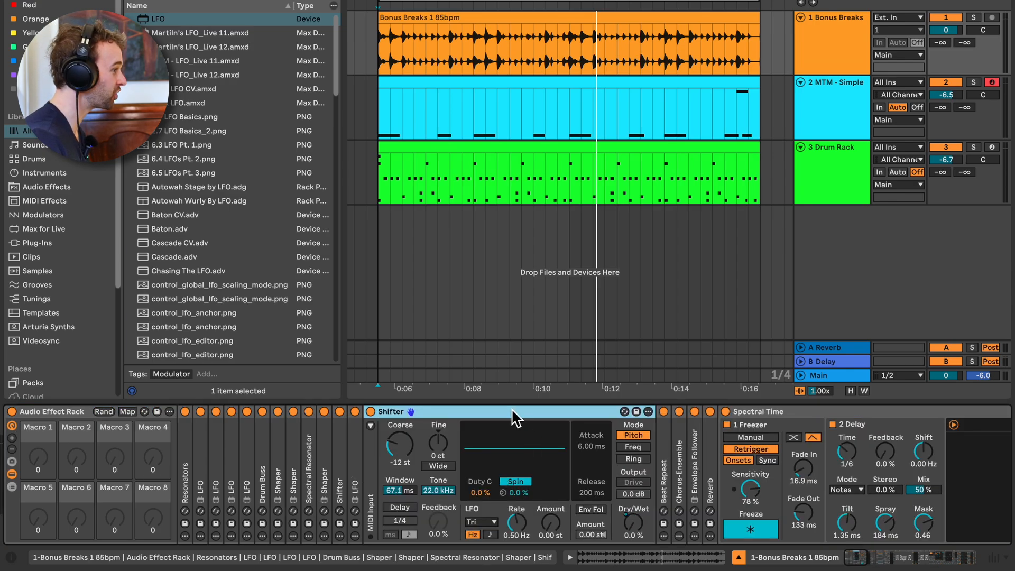
scroll(645, 526, "right", 3)
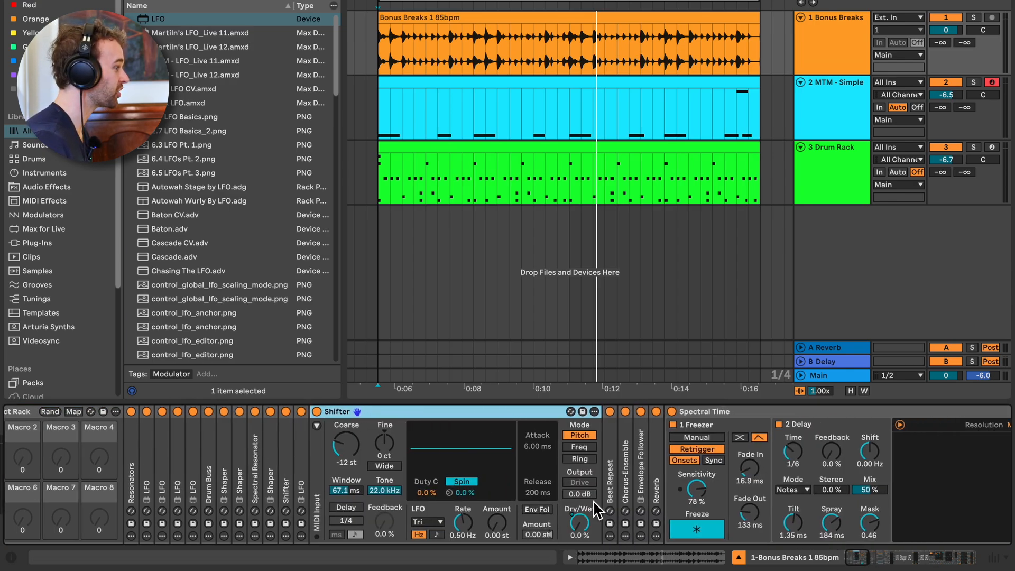
scroll(597, 524, "right", 5)
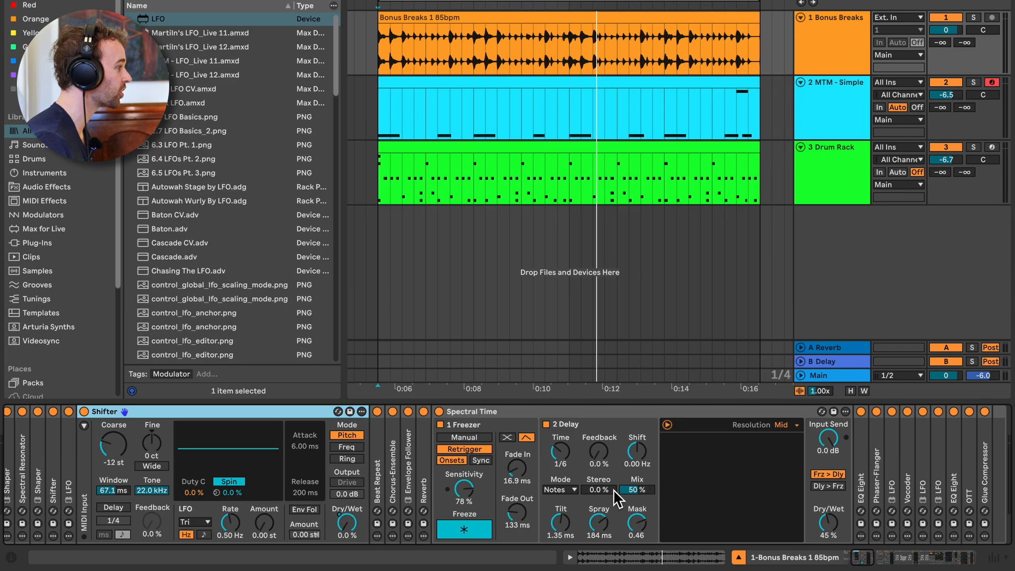
left_click(542, 414)
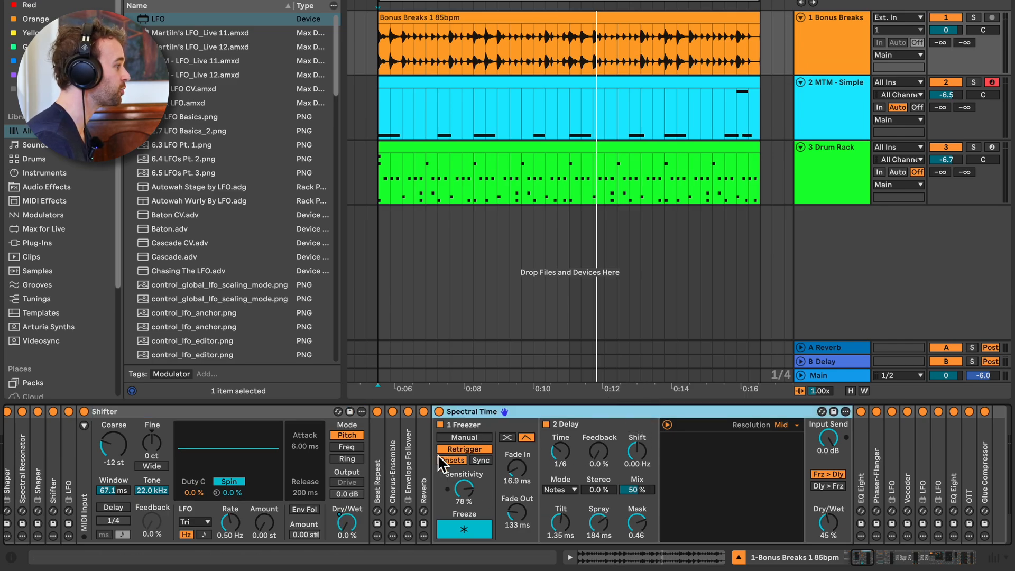
double_click(873, 469)
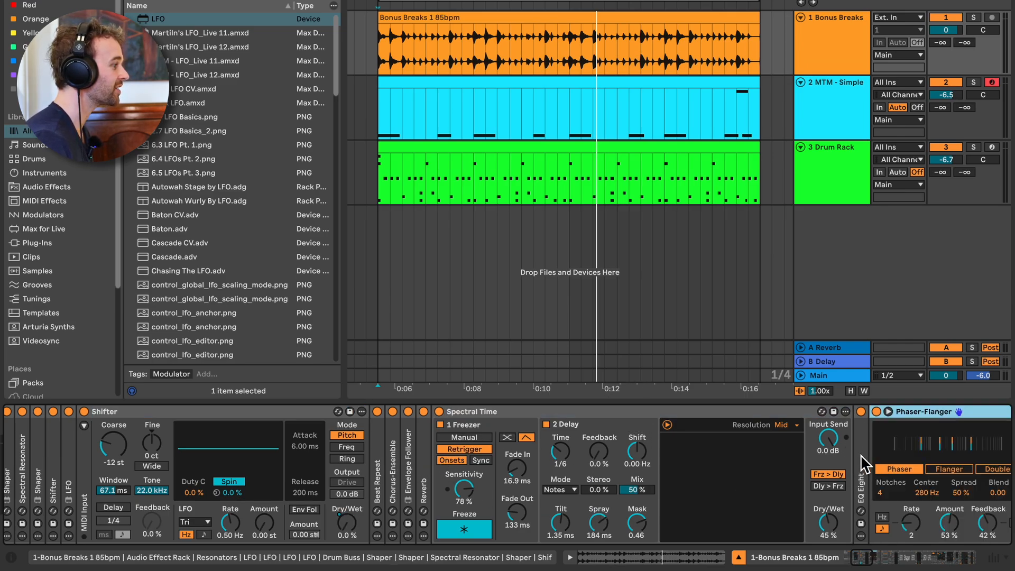
double_click(341, 459)
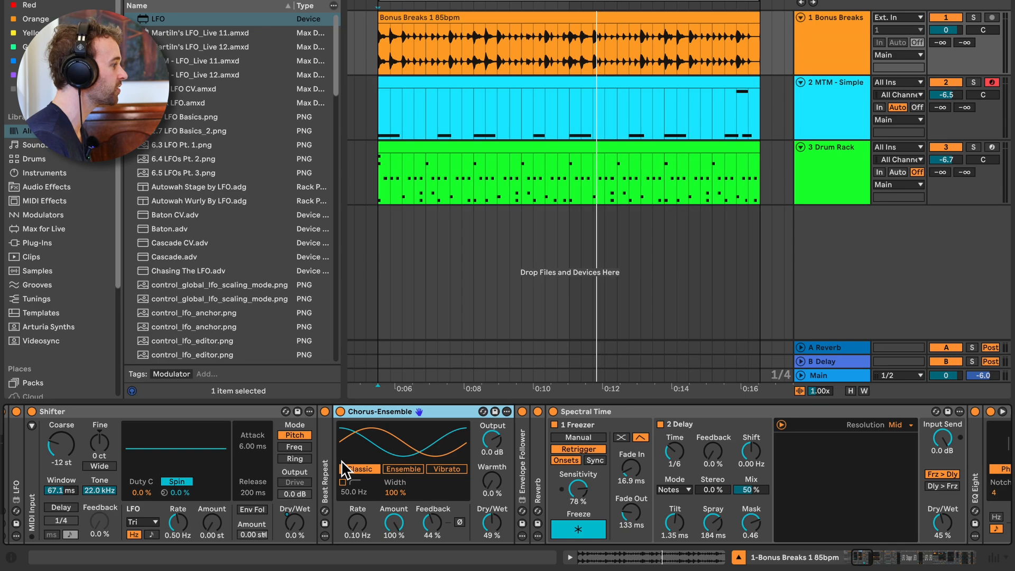